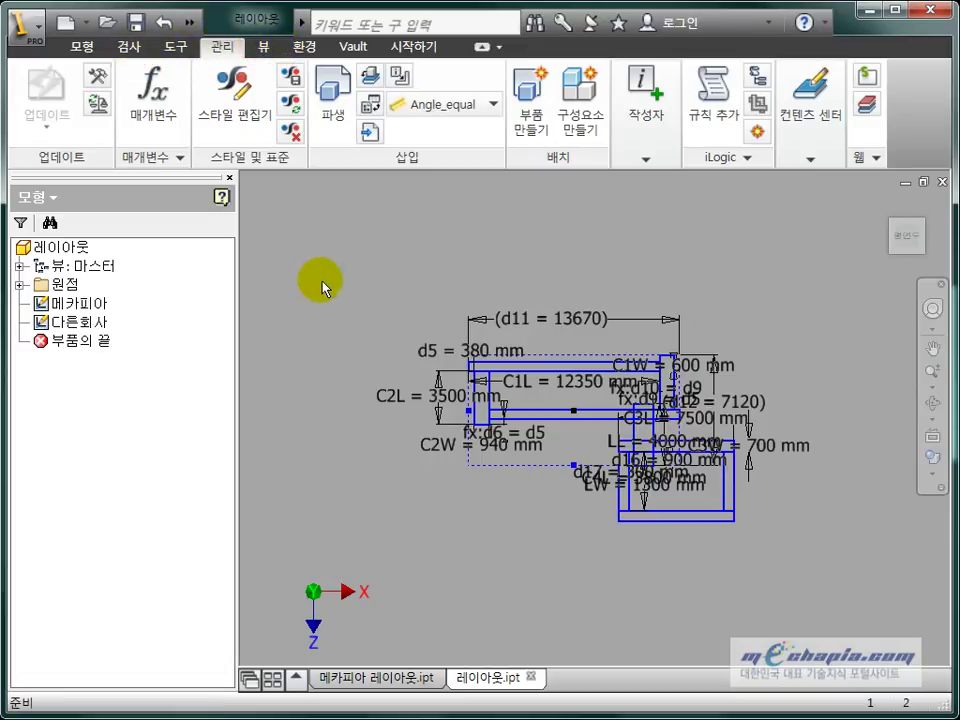
Browse the Inspect and 3D Model ribbon tabs, then return to Manage.
left_click(131, 47)
left_click(222, 46)
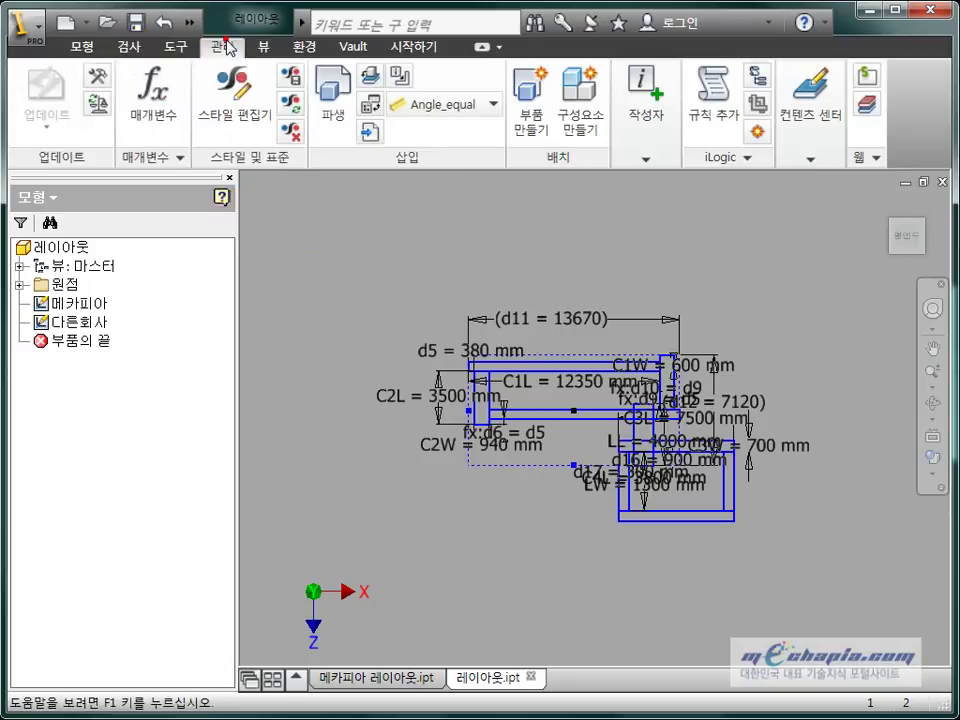
left_click(92, 47)
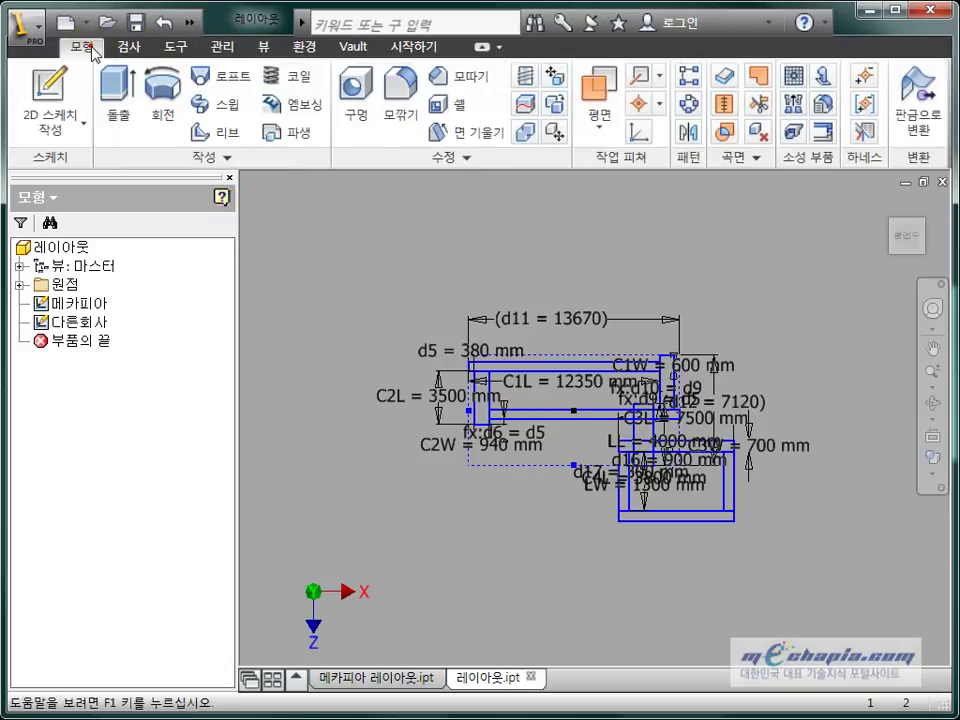
left_click(222, 46)
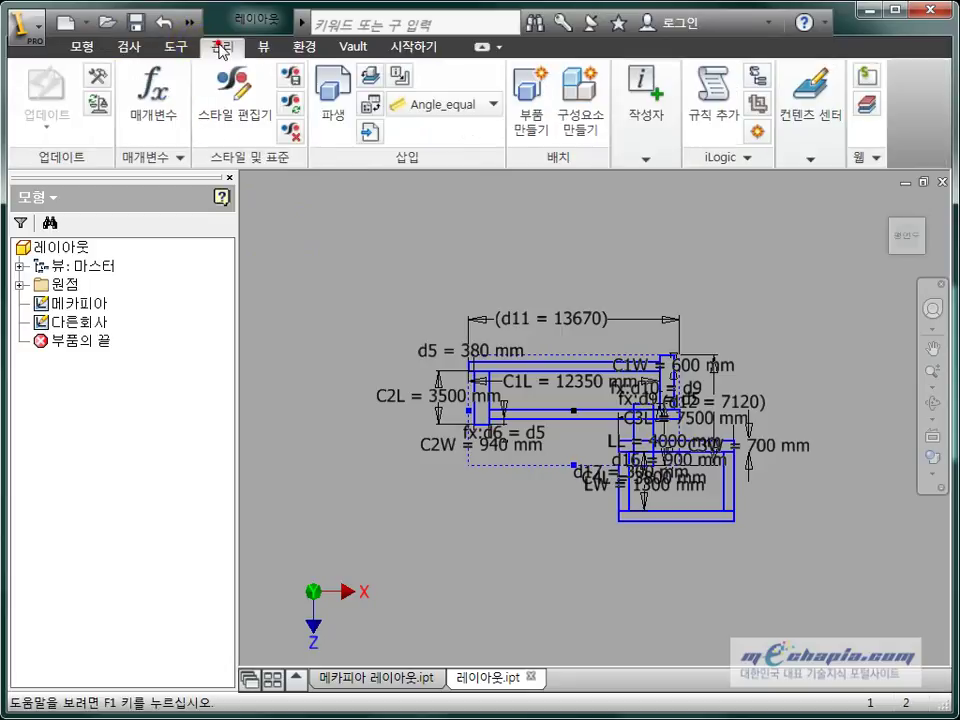
Check the parameters table, close it, and open the 메카피아 sketch for editing.
left_click(156, 100)
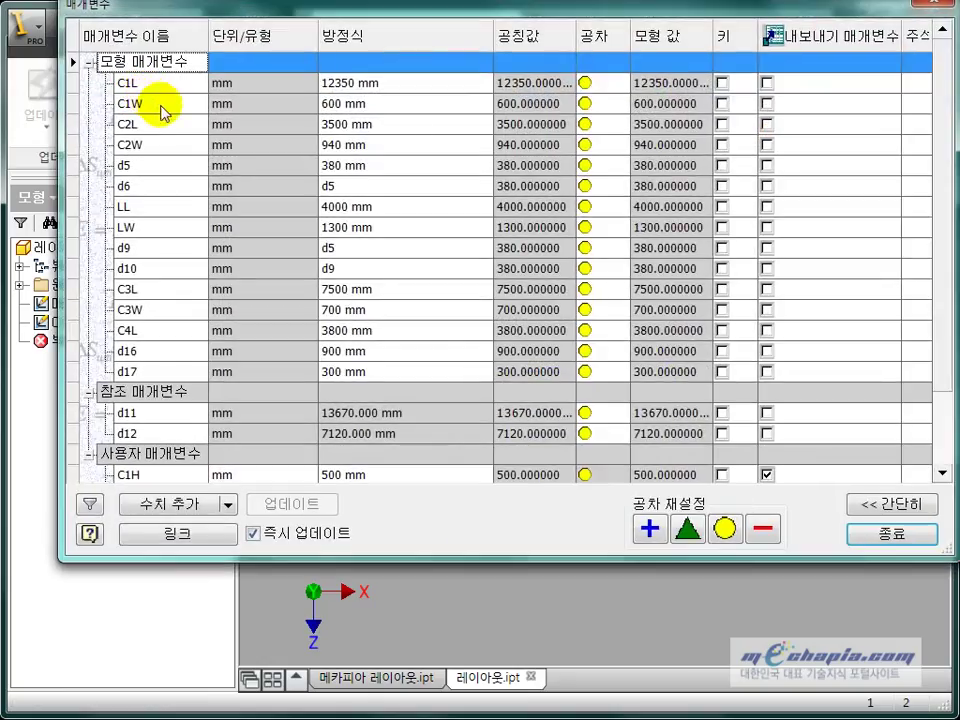
mouse_move(938, 242)
left_mouse_down()
mouse_move(924, 362)
mouse_move(917, 176)
left_mouse_up()
left_click_drag(895, 12, 865, 55)
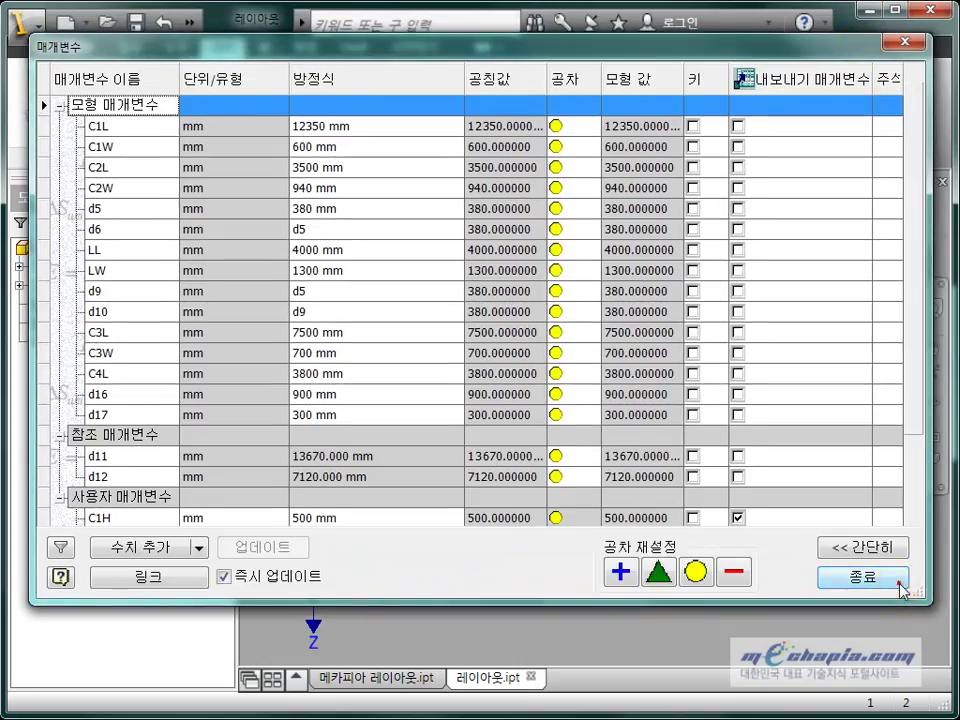
left_click(898, 578)
left_click(100, 304)
double_click(100, 304)
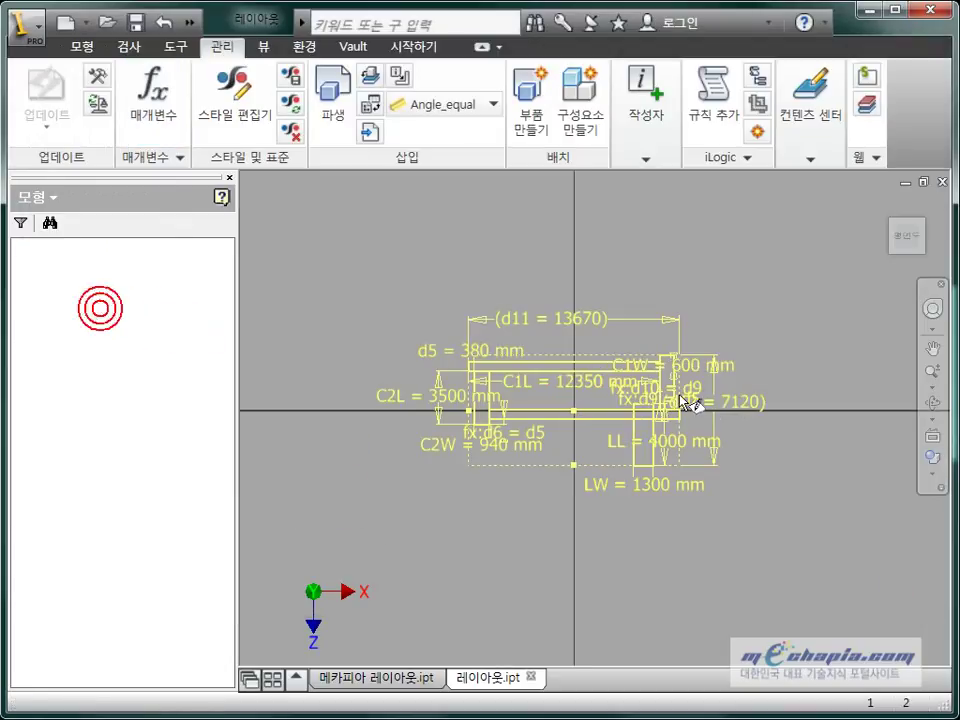
mouse_move(930, 238)
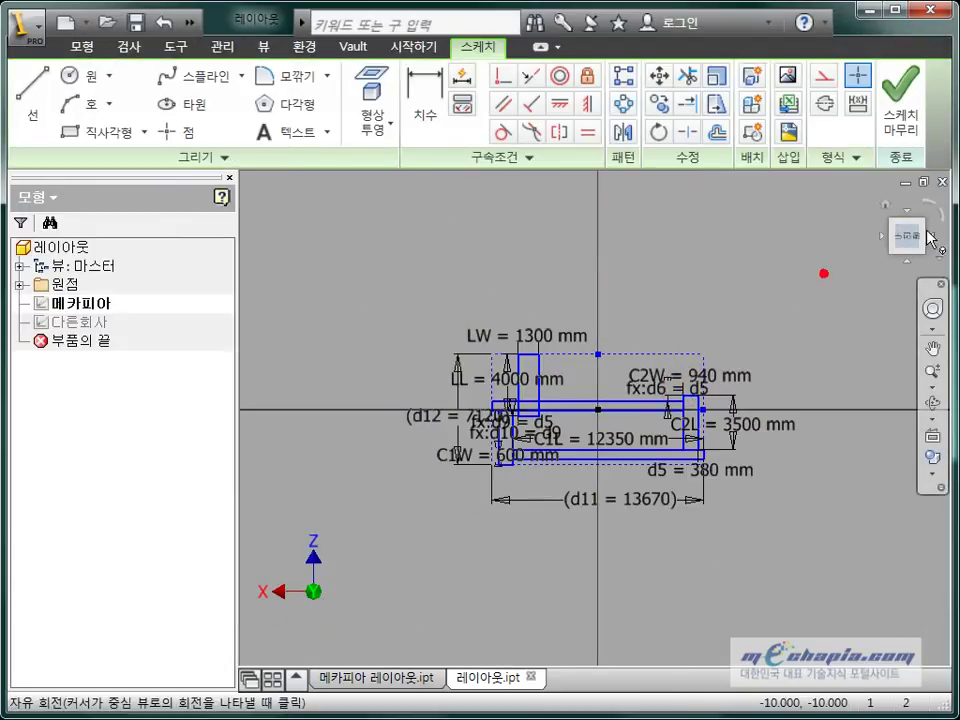
Turn the sketch view two quarter turns and zoom in on the C1L dimension.
left_click(935, 204)
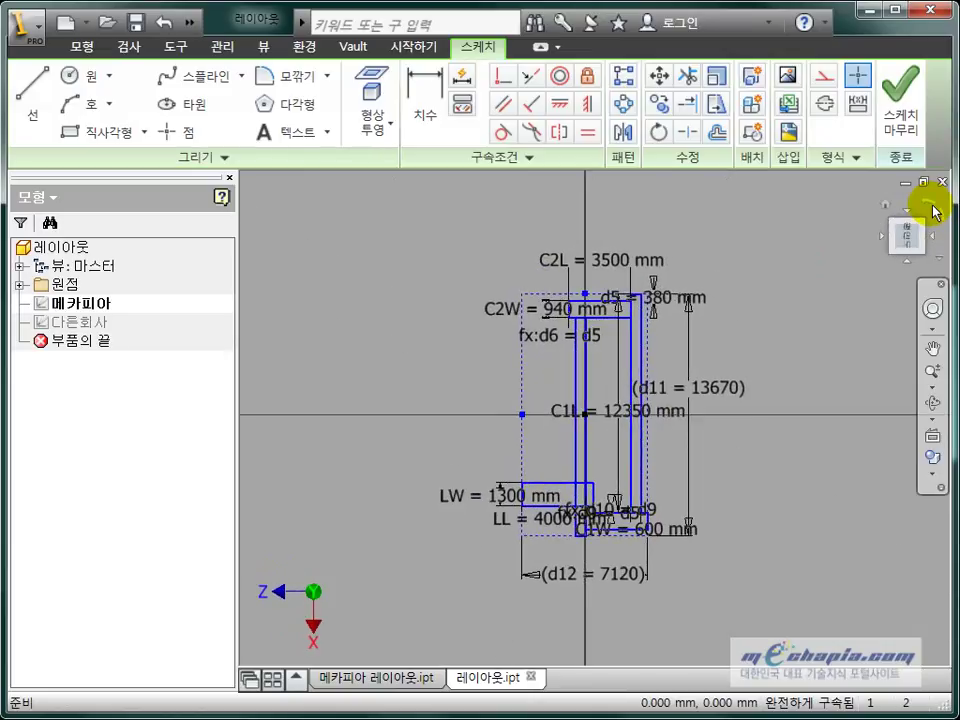
left_click(930, 203)
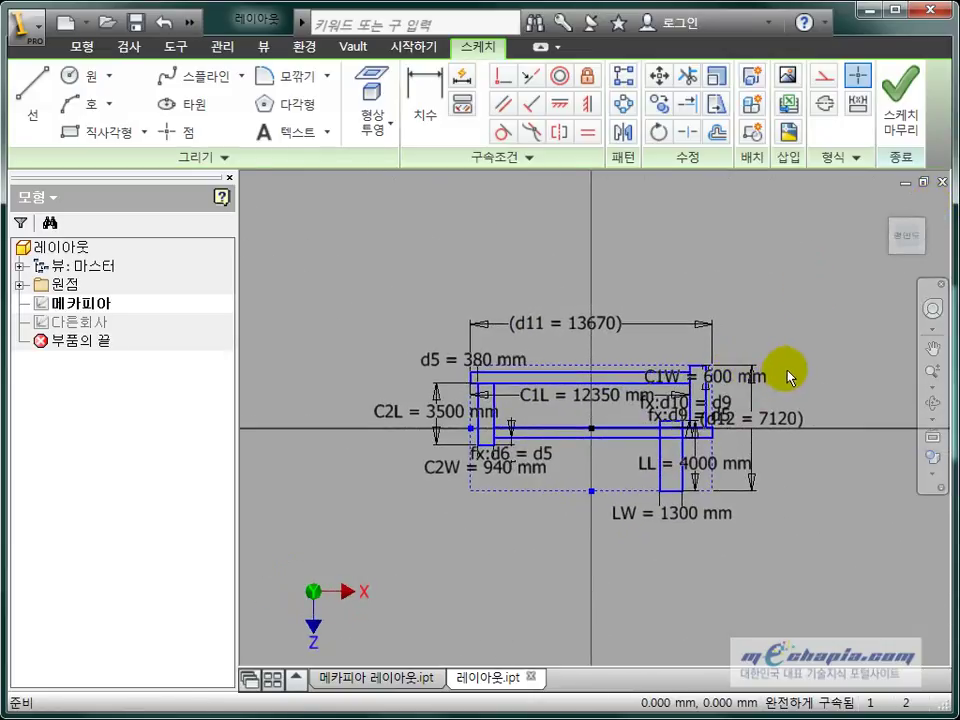
scroll(806, 386, "up", 2)
mouse_move(800, 388)
middle_mouse_down()
mouse_move(851, 327)
mouse_move(885, 313)
middle_mouse_up()
middle_click_drag(750, 381, 786, 443)
scroll(540, 440, "up", 3)
Open the C1L dimension and confirm its value of 12350 mm.
double_click(548, 328)
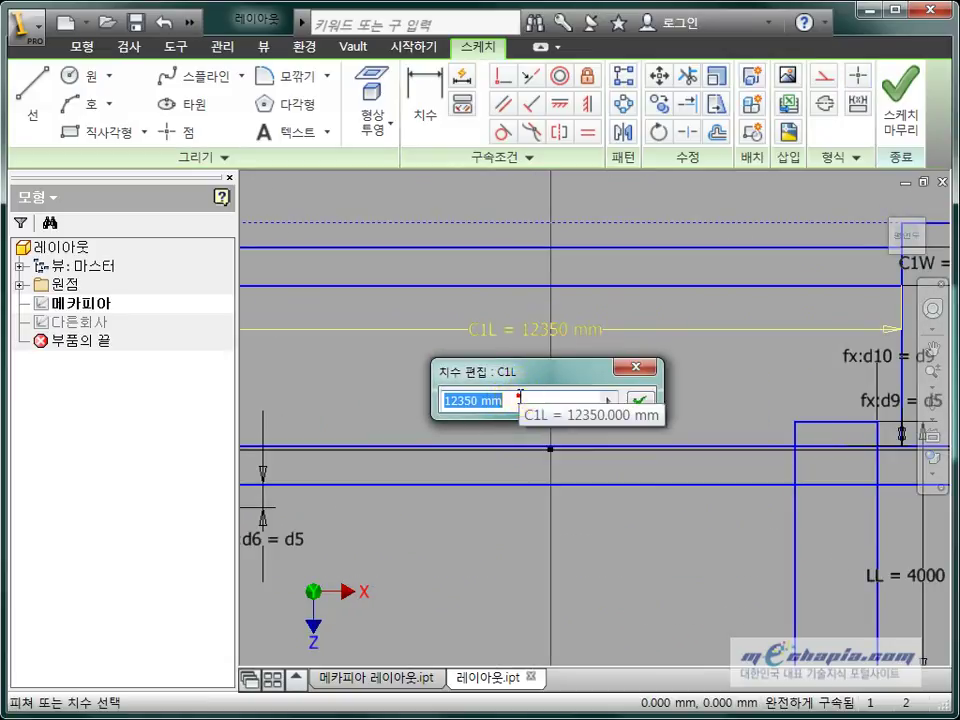
double_click(458, 400)
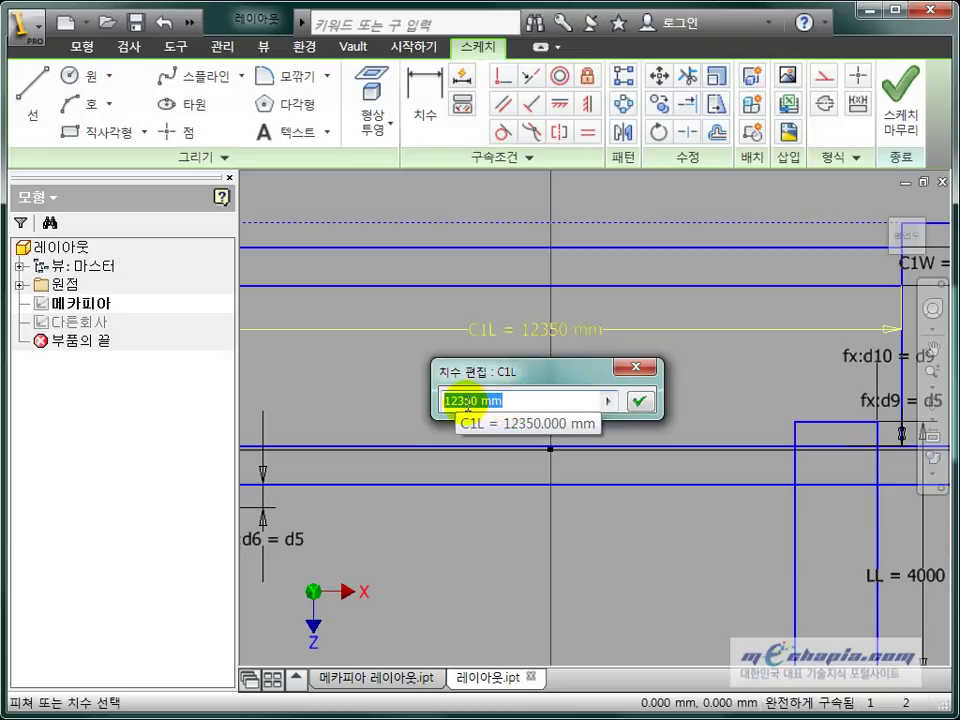
left_click_drag(443, 400, 574, 400)
left_click(640, 405)
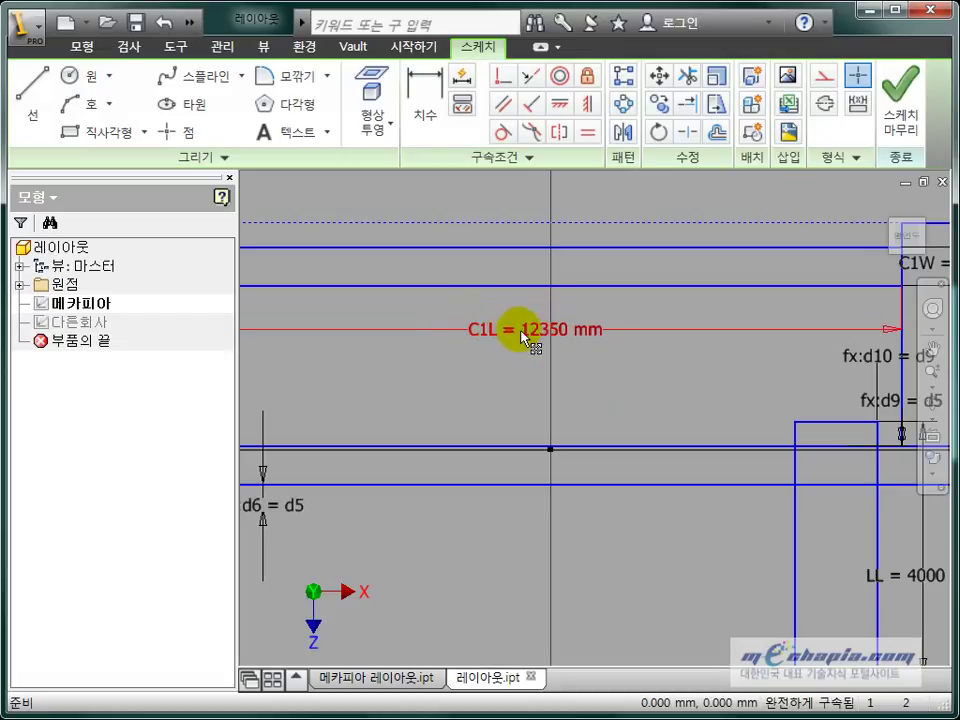
Zoom back out and start a new file.
scroll(500, 305, "up", 2)
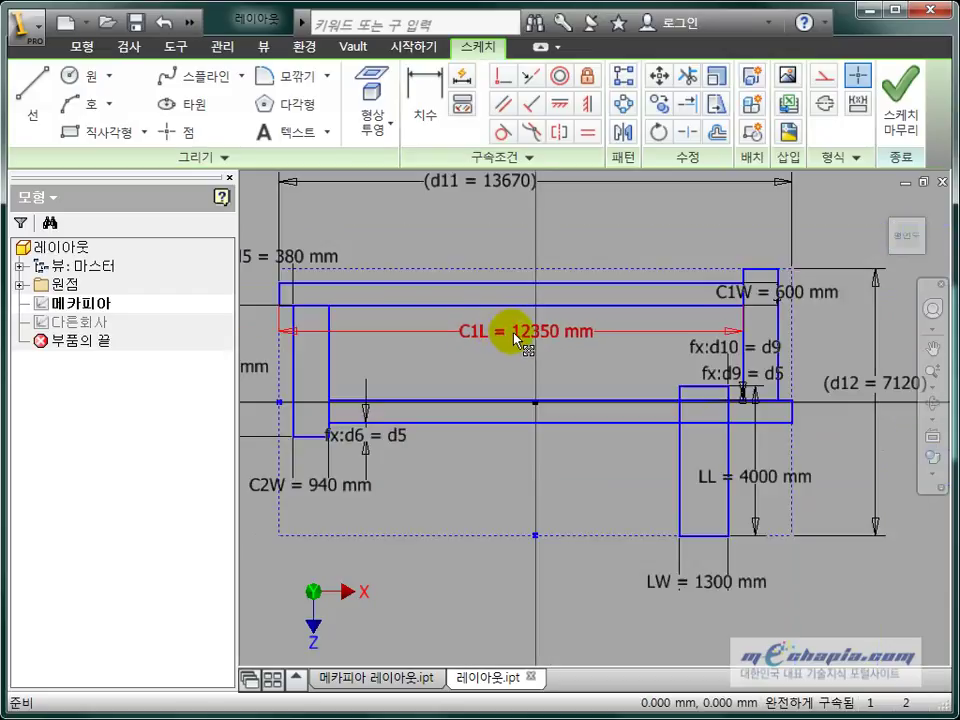
scroll(523, 315, "up", 2)
scroll(521, 343, "up", 2)
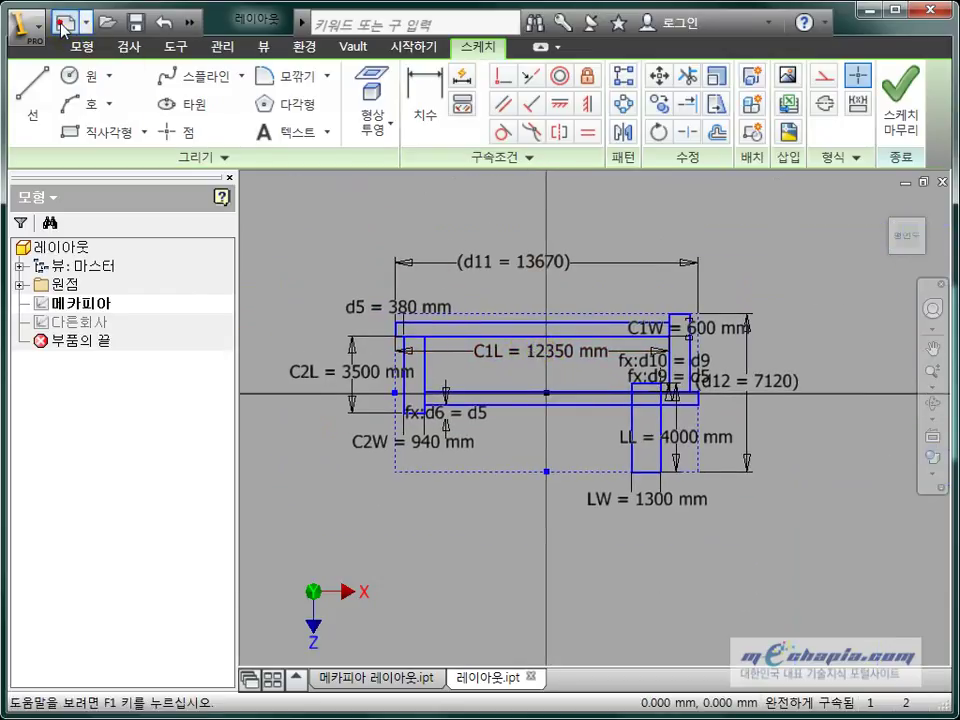
left_click(64, 21)
Create a Standard.ipt part and draw a rectangle from the sketch origin.
double_click(697, 242)
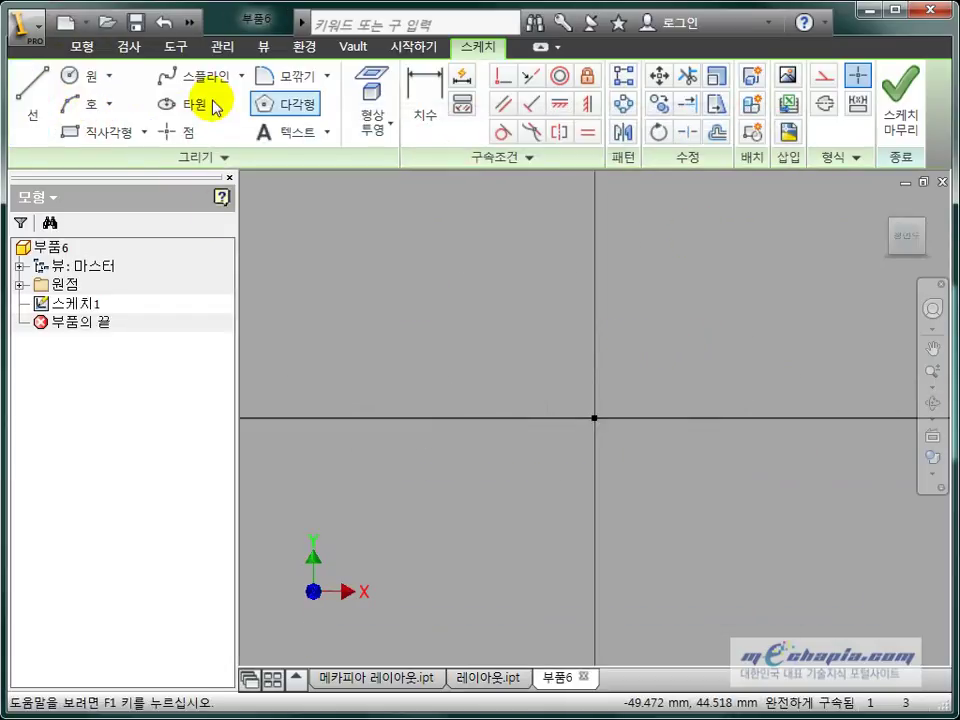
left_click(112, 130)
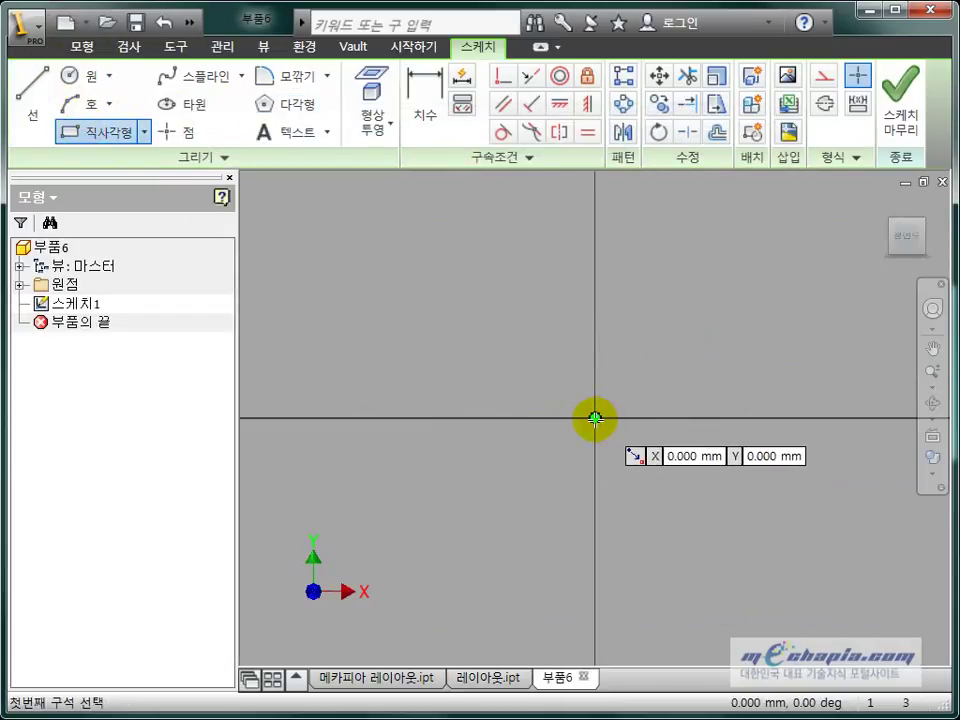
left_click(595, 418)
left_click(784, 264)
middle_click_drag(688, 499, 634, 543)
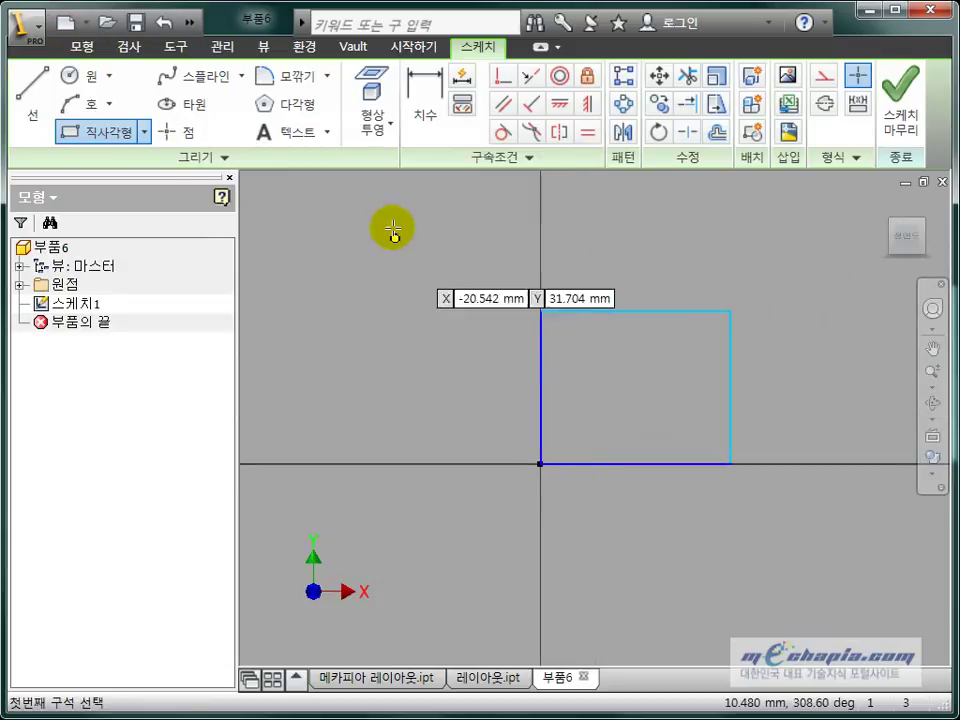
Dimension the rectangle's top edge at 50 mm.
left_click(427, 105)
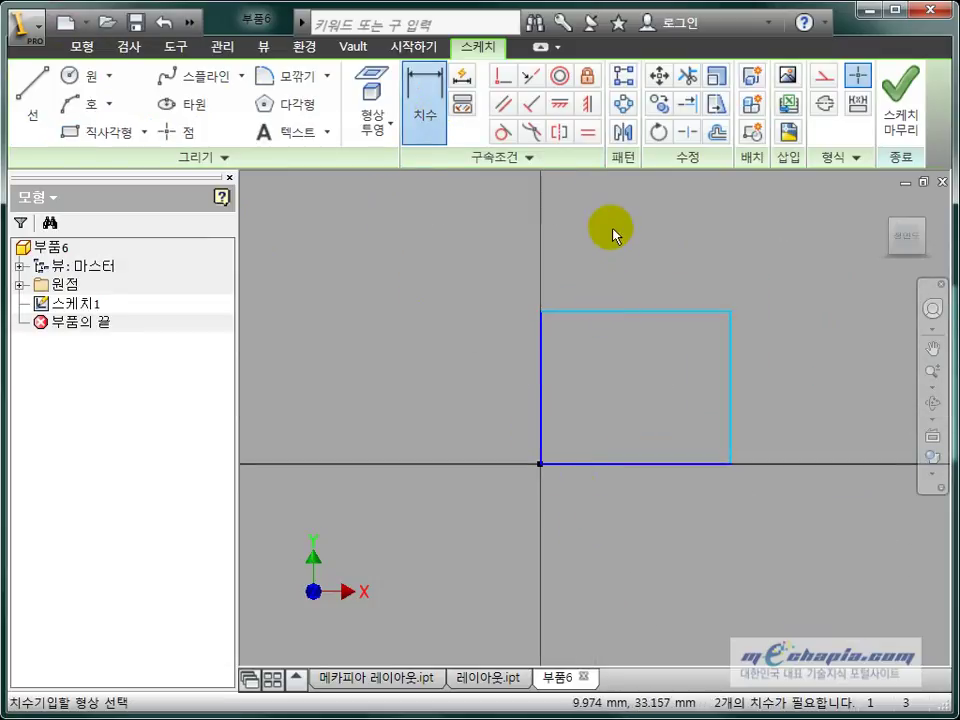
key("Escape")
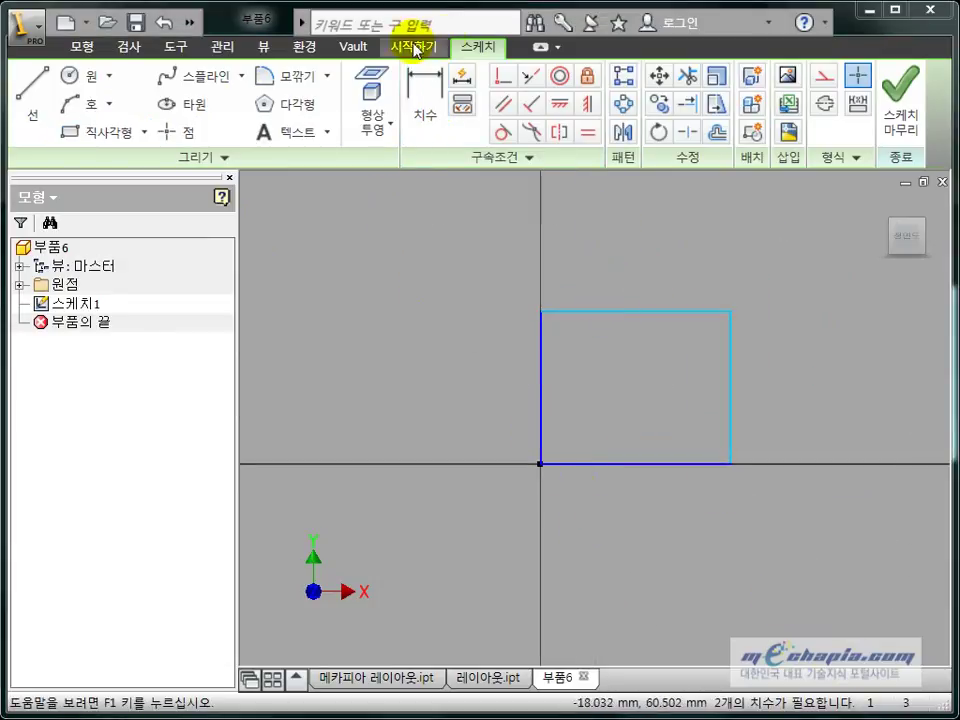
left_click(428, 100)
left_click(636, 313)
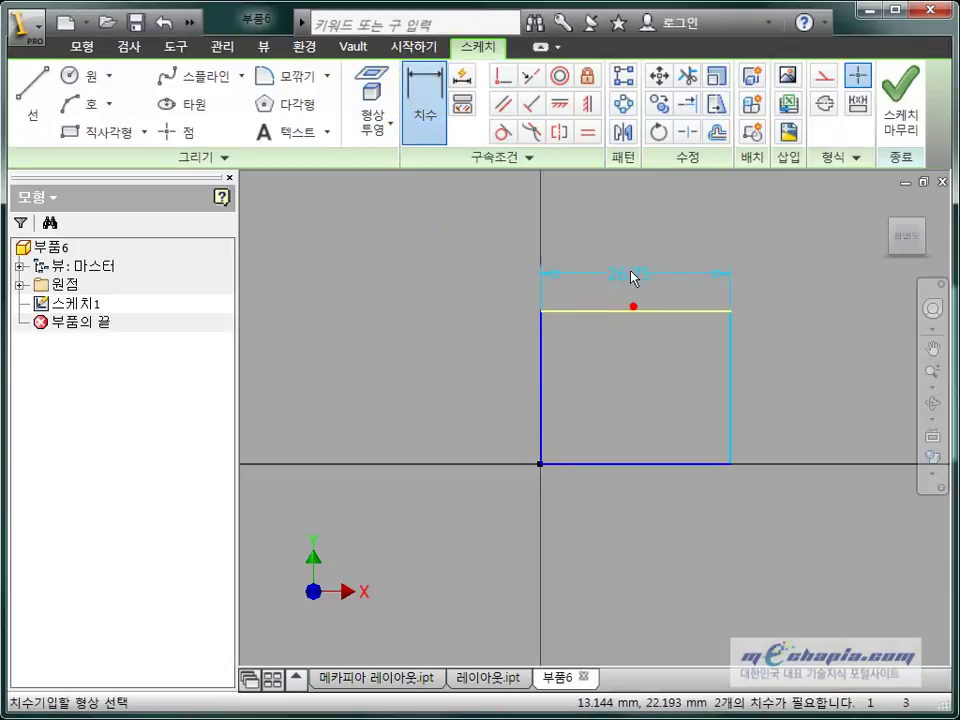
left_click(636, 240)
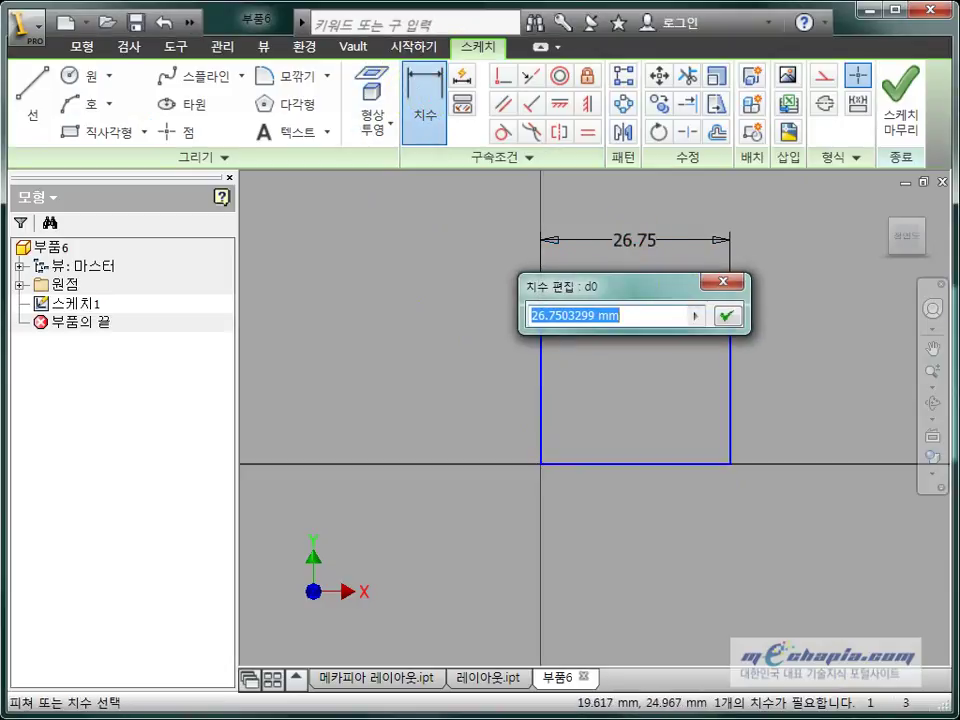
type("50")
key("Return")
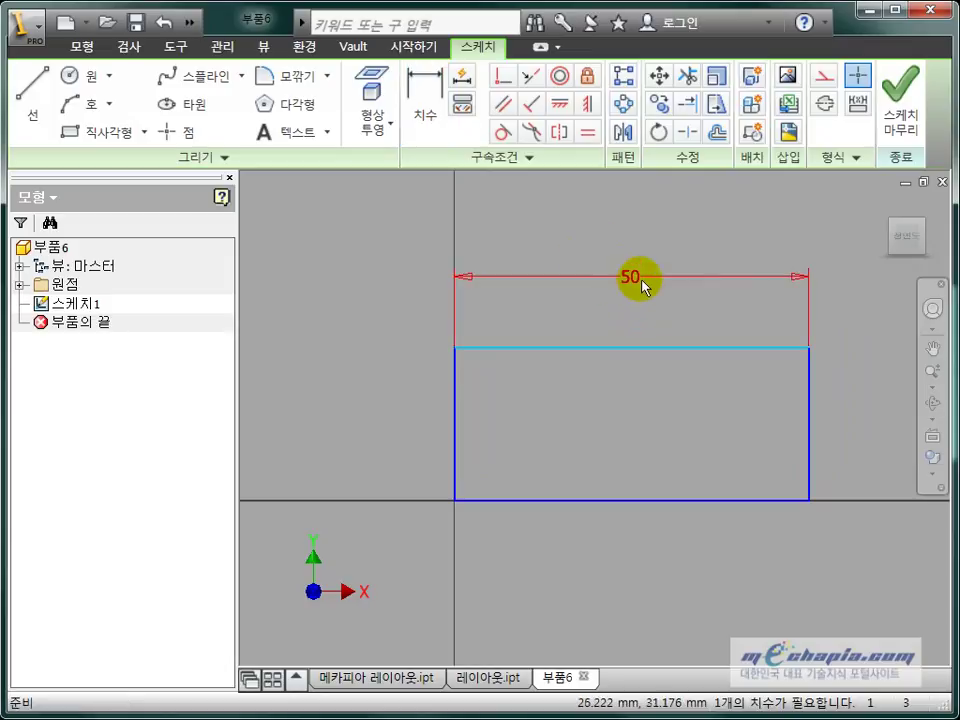
Reopen the 50 mm width dimension and close it without changes.
double_click(633, 279)
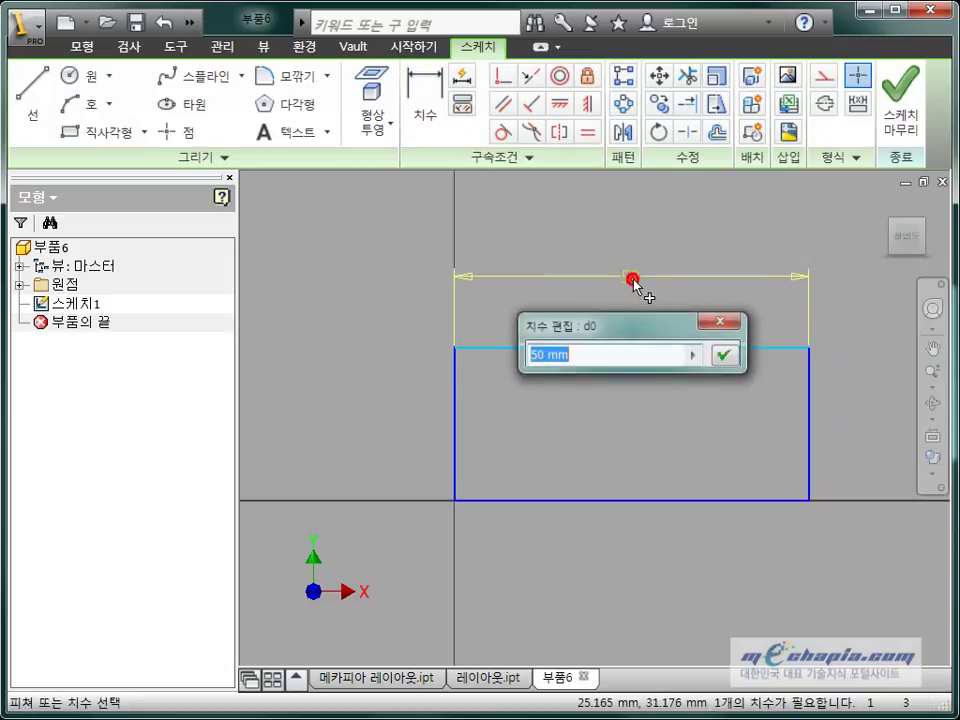
left_click(581, 354)
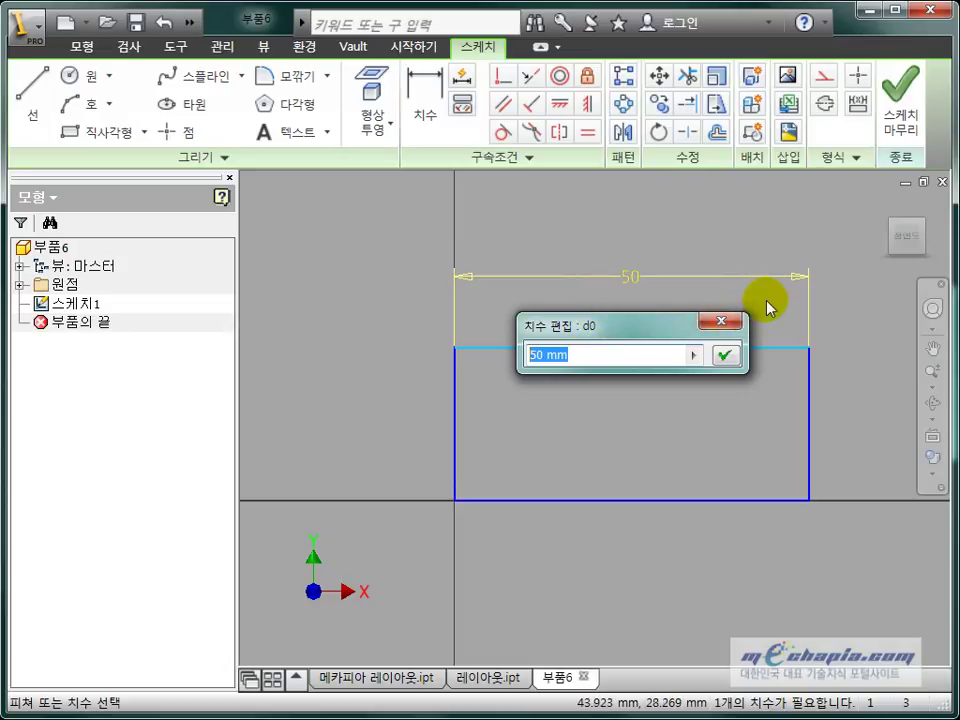
left_click(729, 321)
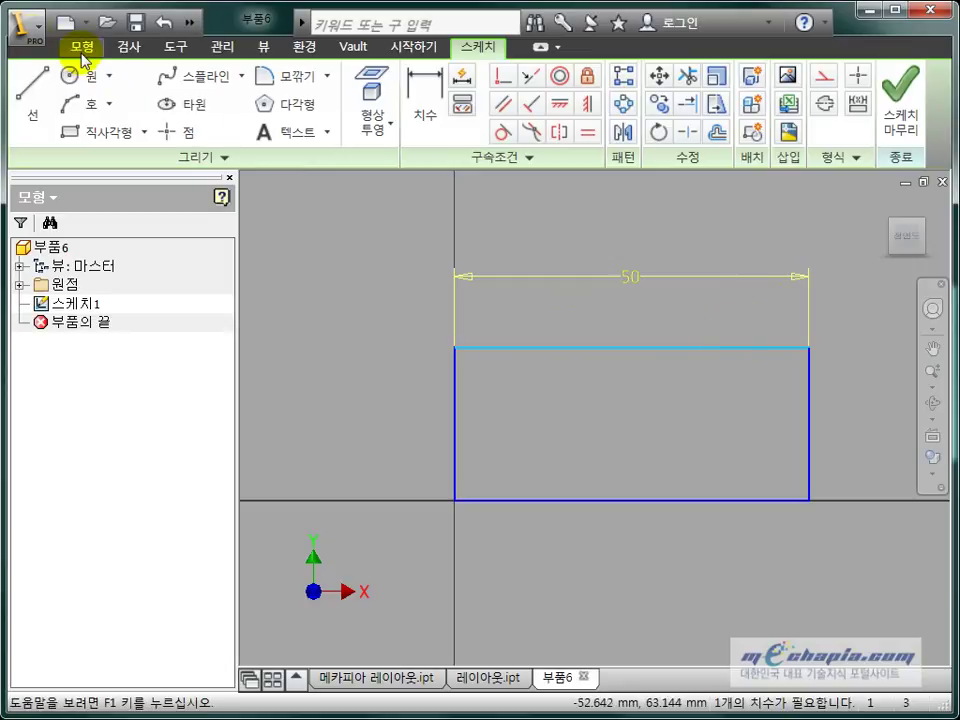
left_click(83, 48)
left_click(118, 105)
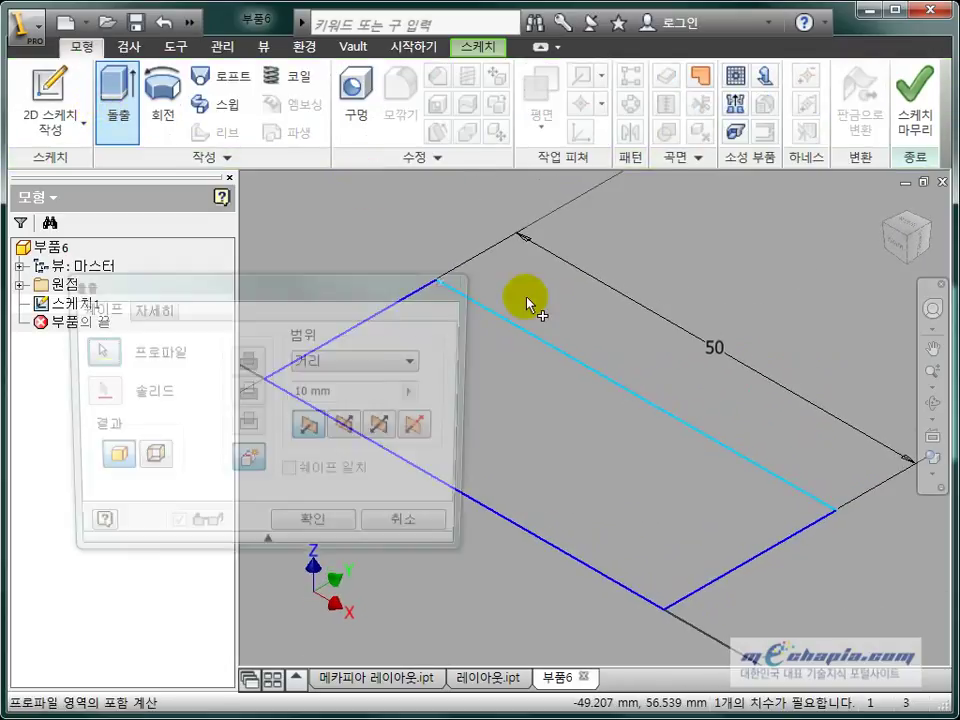
left_click_drag(356, 392, 298, 390)
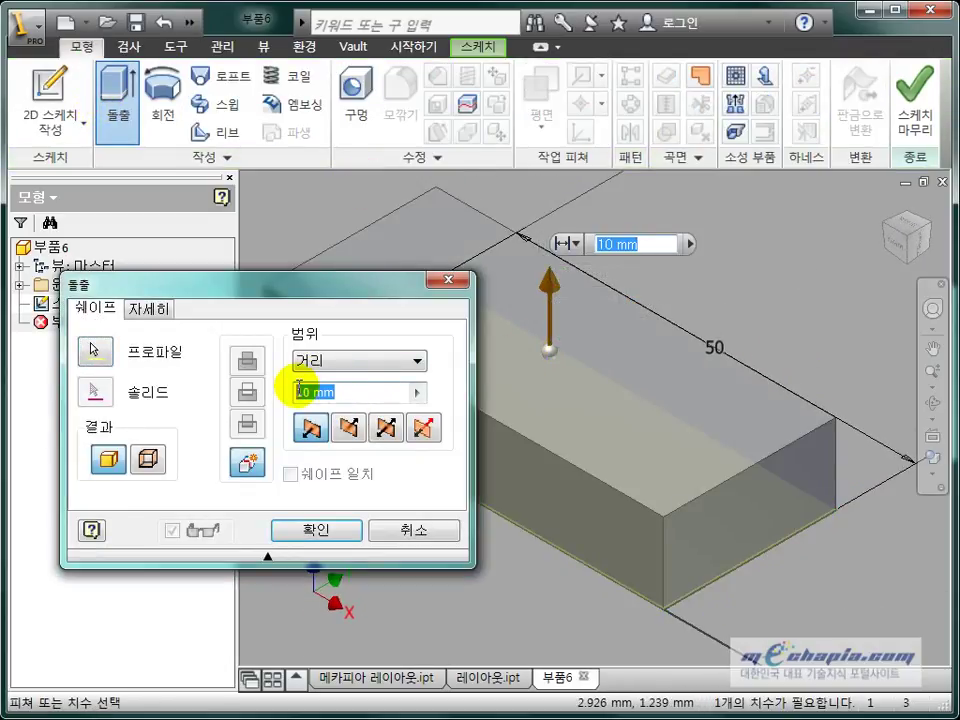
type("20")
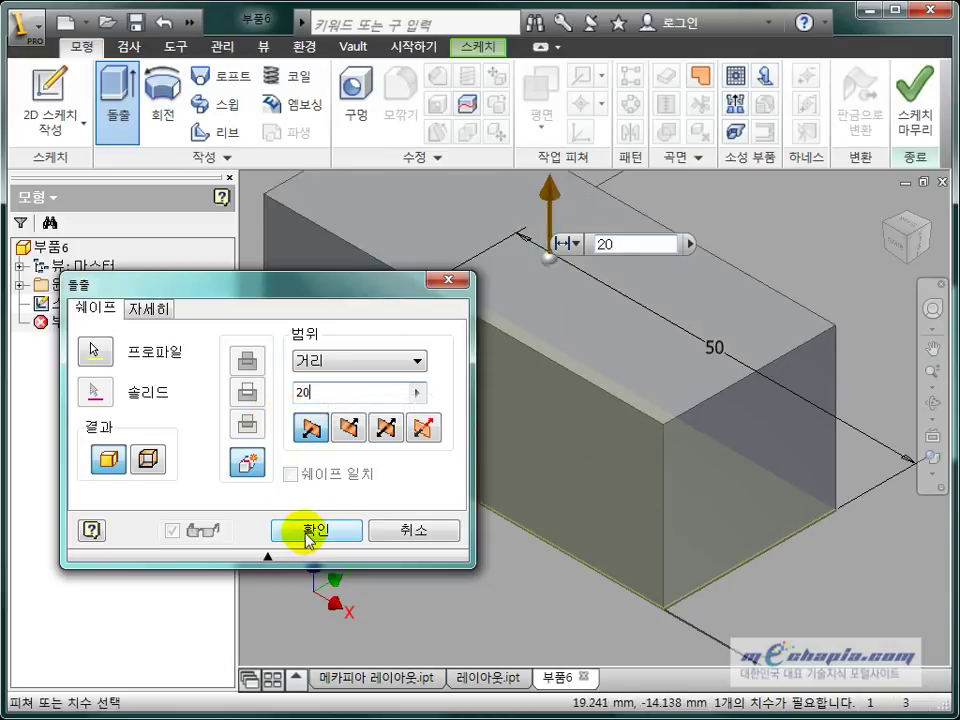
left_click(313, 528)
double_click(68, 322)
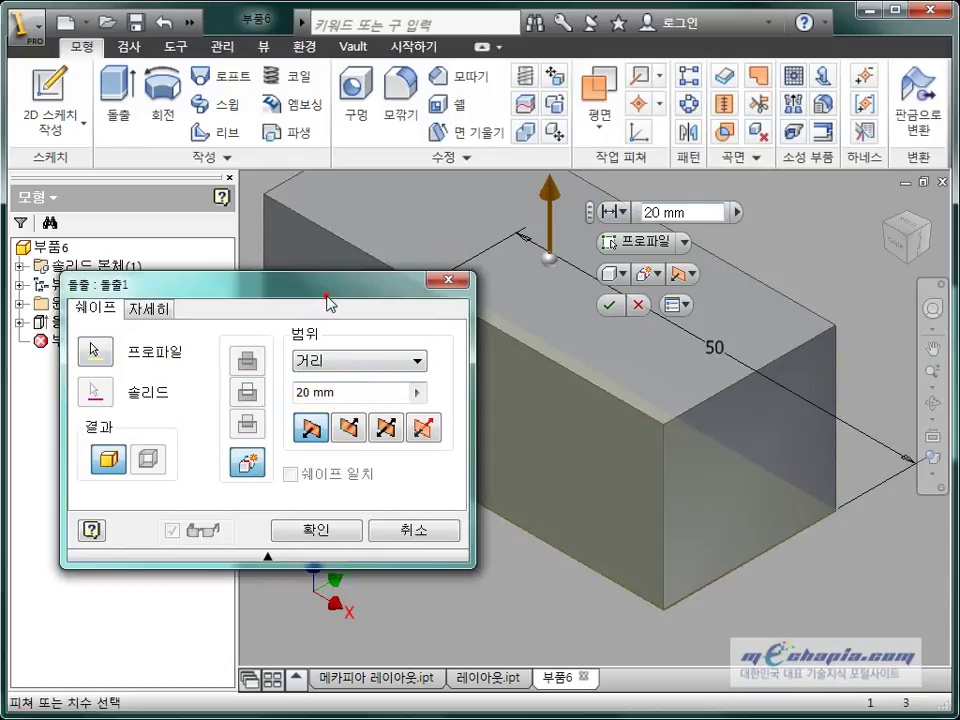
left_click_drag(320, 284, 537, 229)
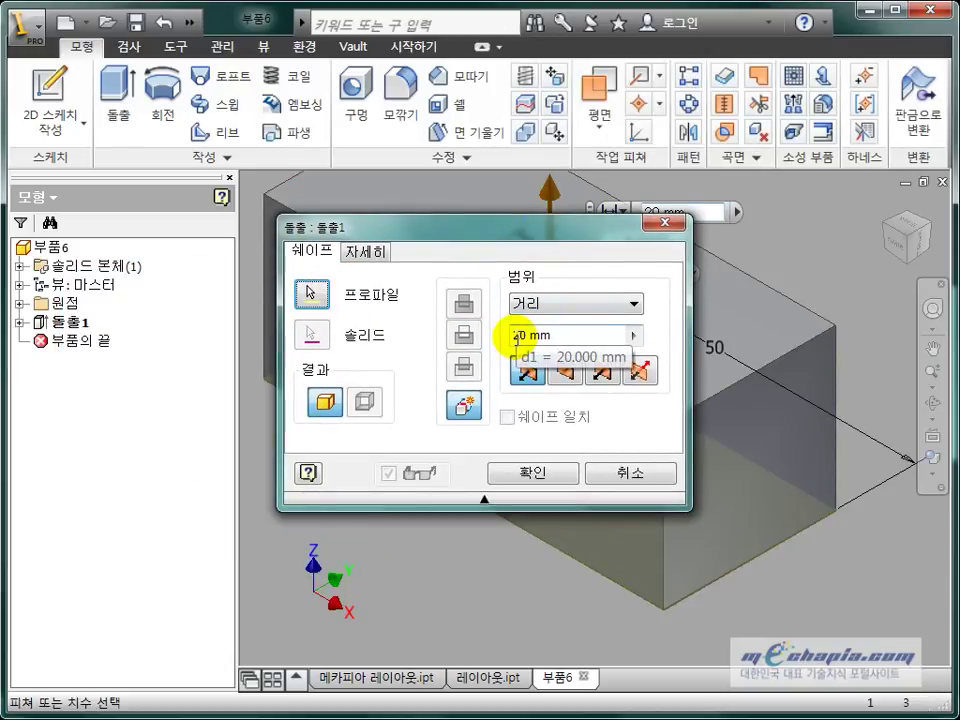
left_click(540, 469)
scroll(460, 375, "down", 3)
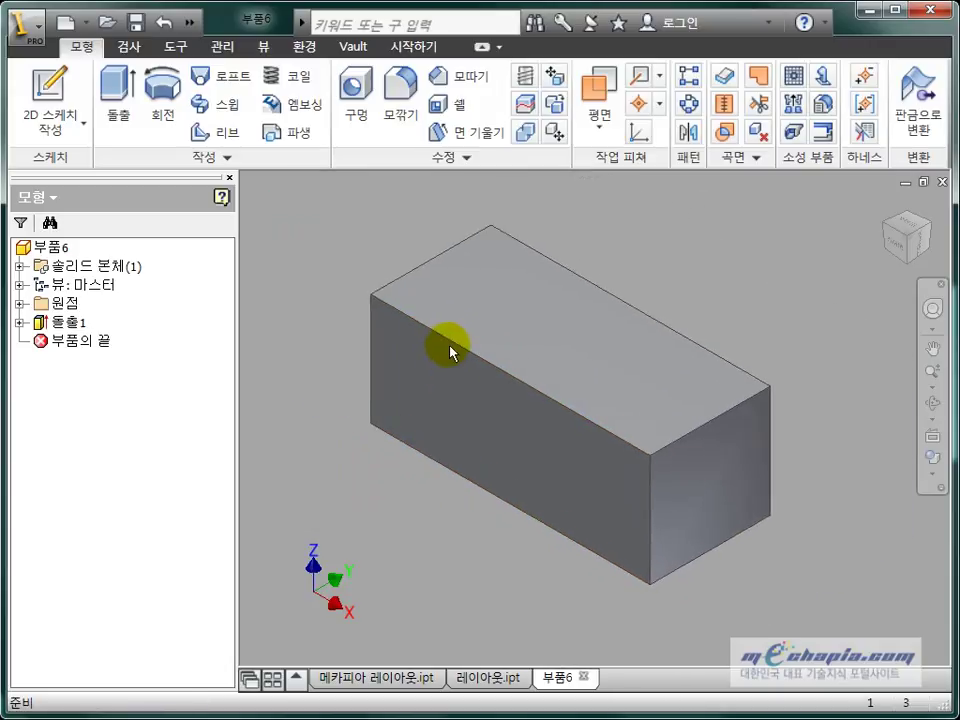
scroll(455, 340, "up", 2)
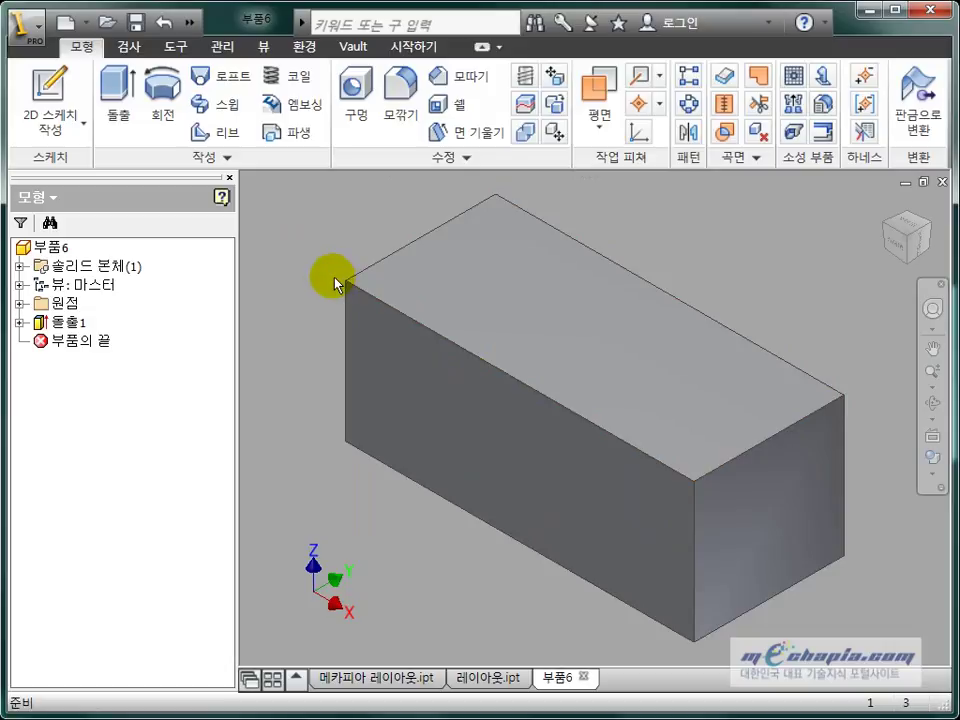
Show 부품6's parameters table with d0 = 50 mm, d1 = 20 mm and d2 = 0.0 deg, repositioned on screen.
left_click(221, 46)
left_click(155, 97)
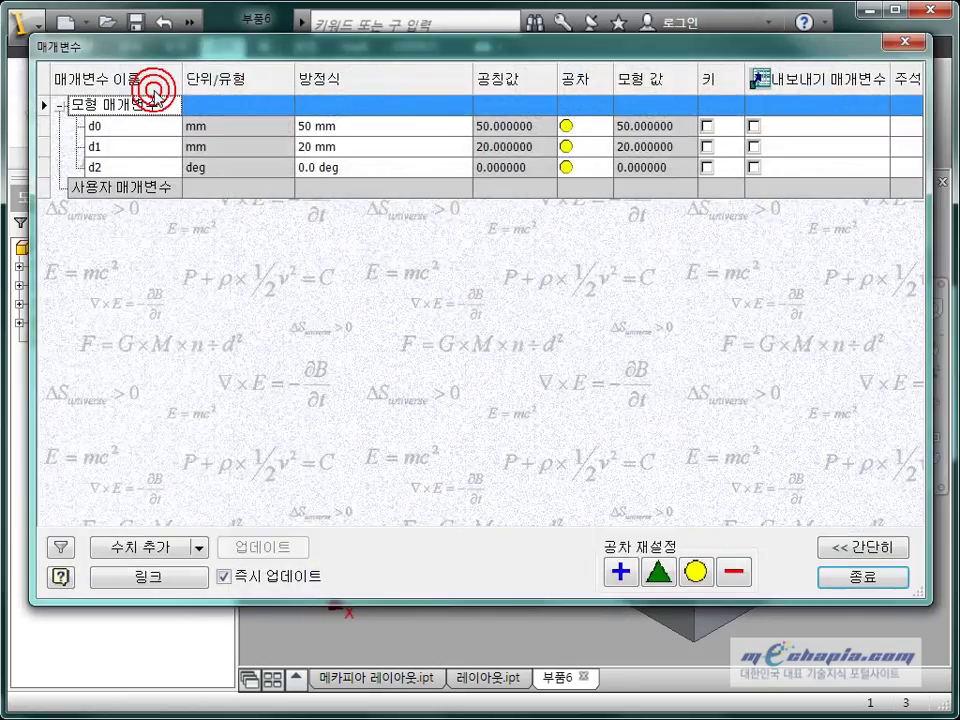
mouse_move(246, 60)
left_mouse_down()
mouse_move(355, 145)
mouse_move(355, 100)
left_mouse_up()
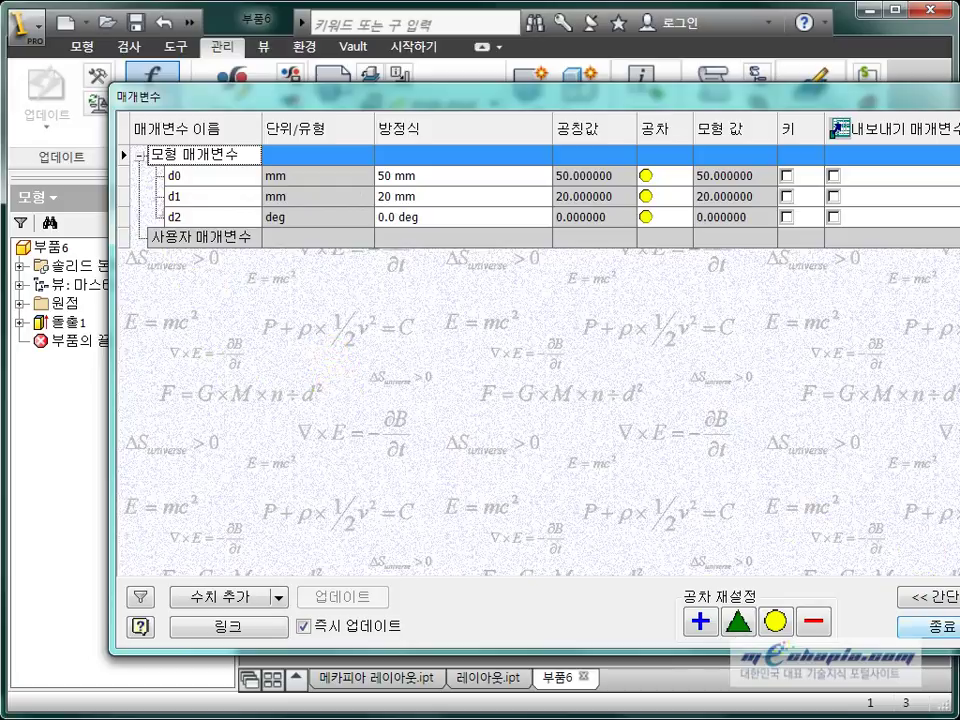
left_click(675, 557)
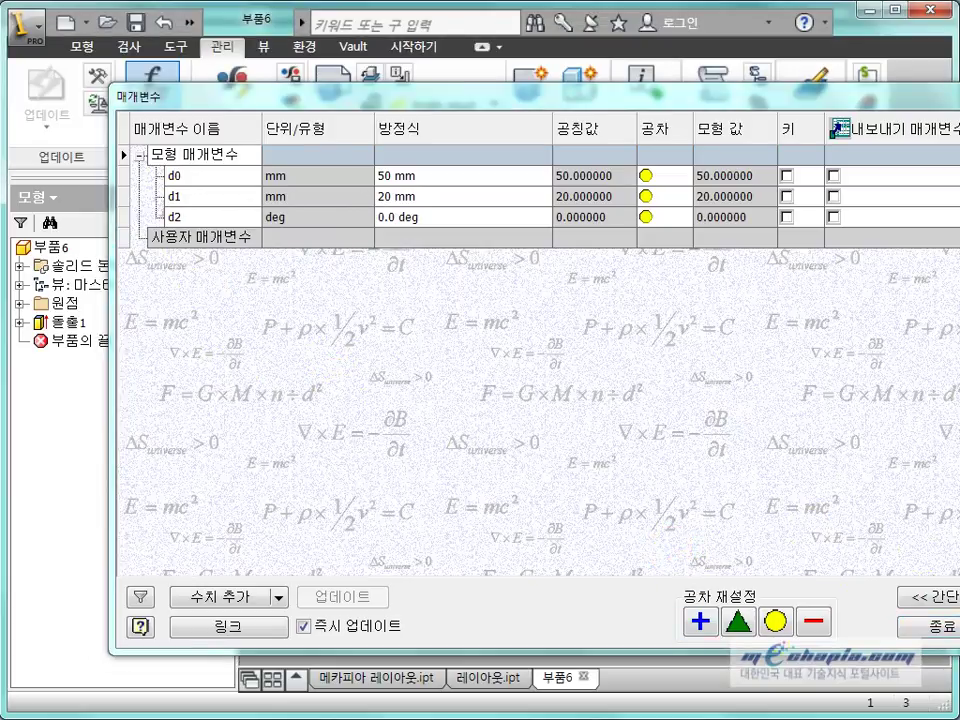
mouse_move(470, 99)
left_mouse_down()
mouse_move(364, 77)
mouse_move(386, 81)
left_mouse_up()
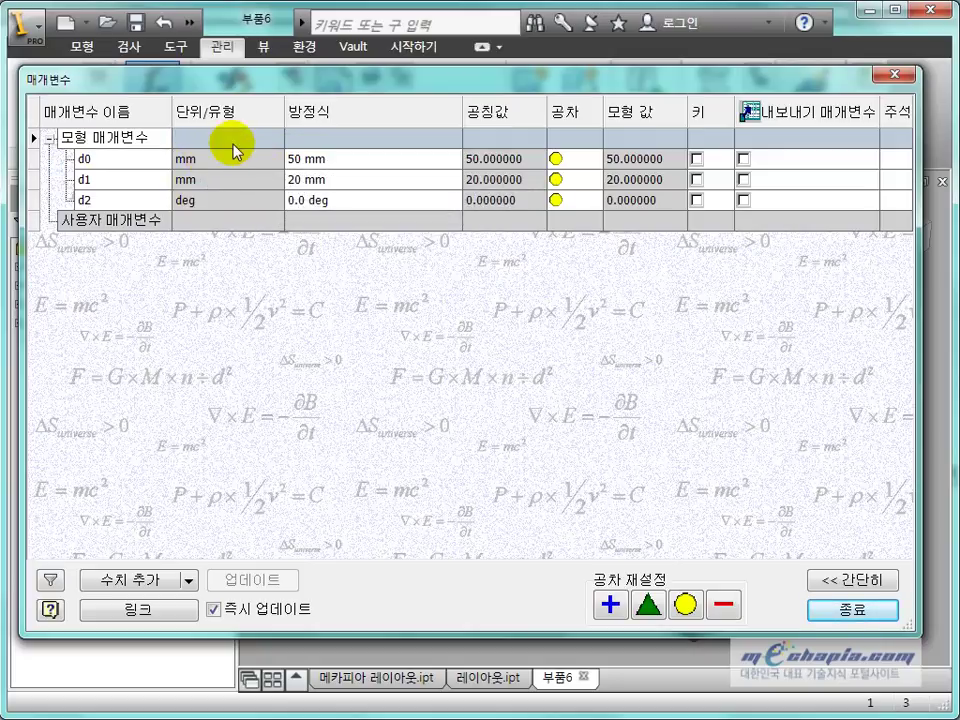
left_click(221, 160)
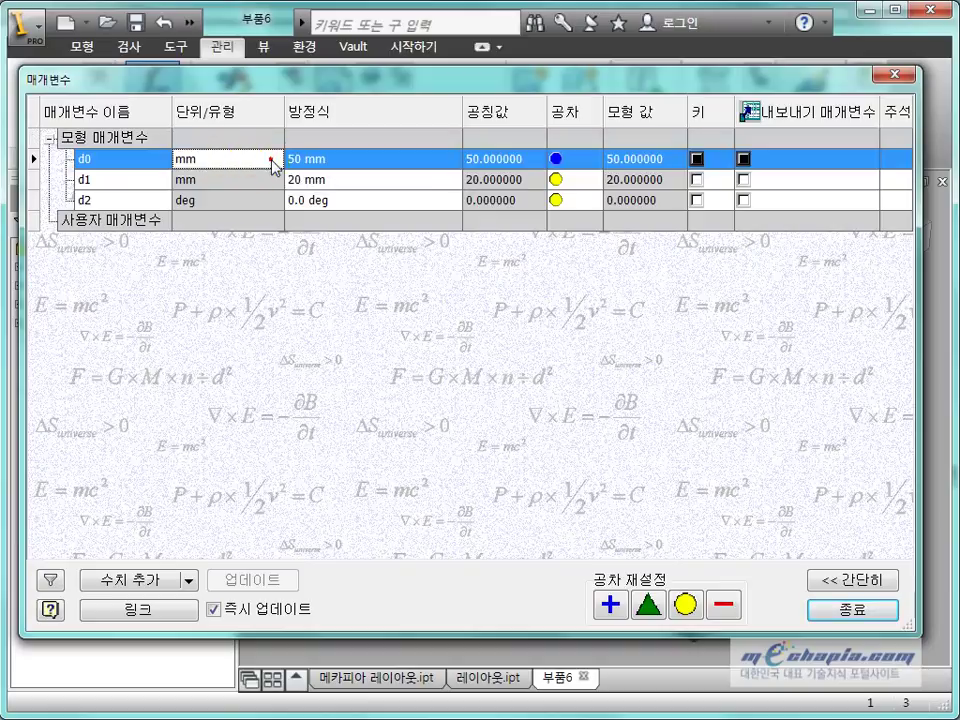
left_click(266, 162)
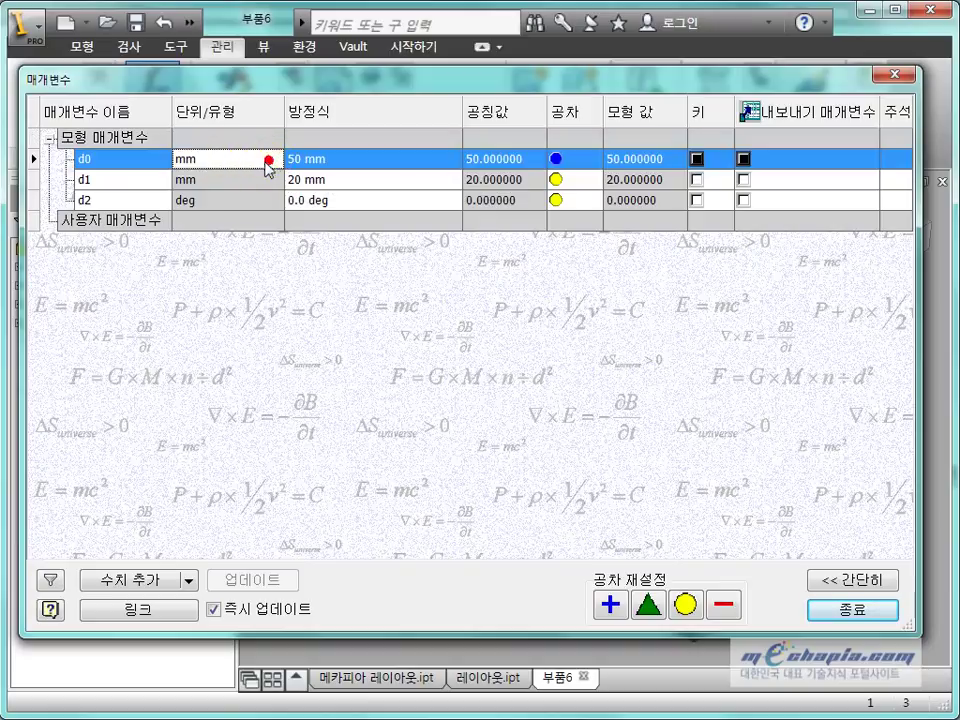
left_click(216, 204)
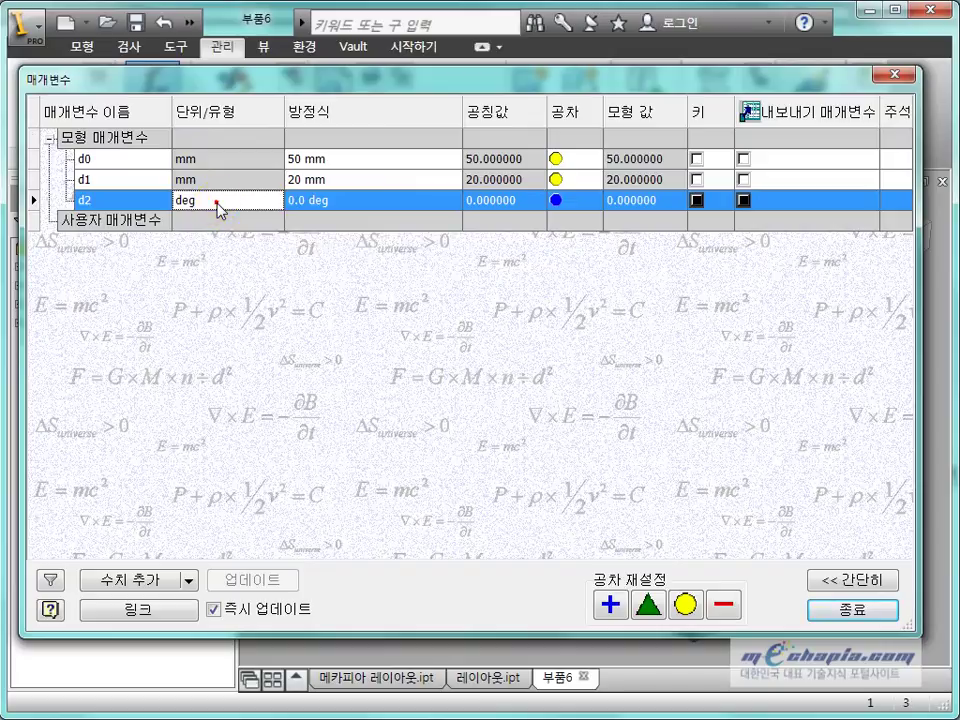
left_click(147, 350)
left_click(213, 180)
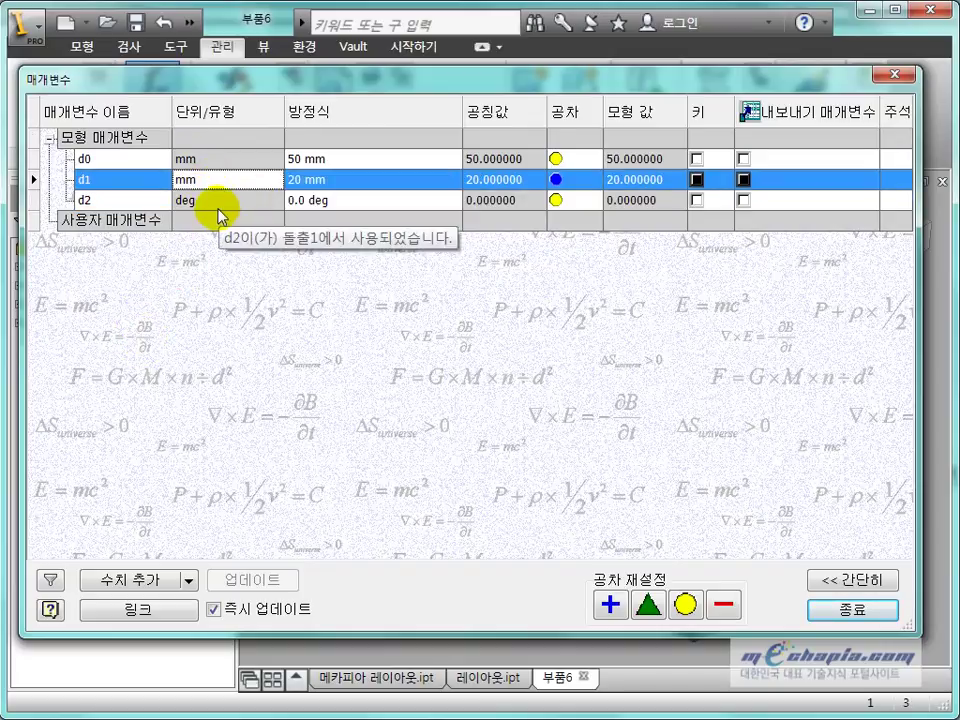
left_click(217, 205)
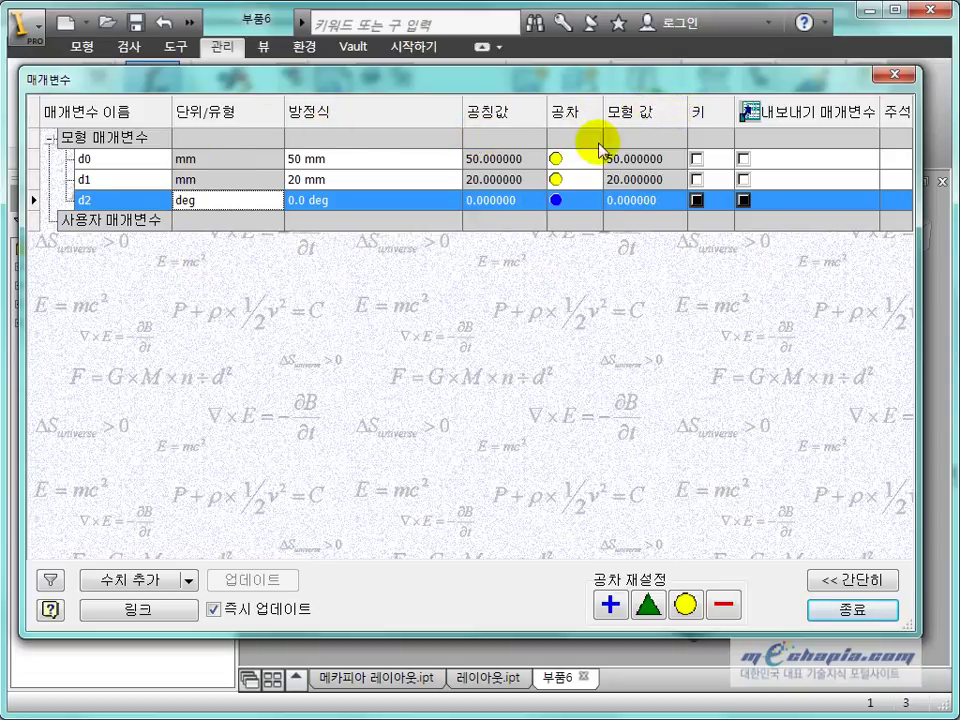
left_click(566, 182)
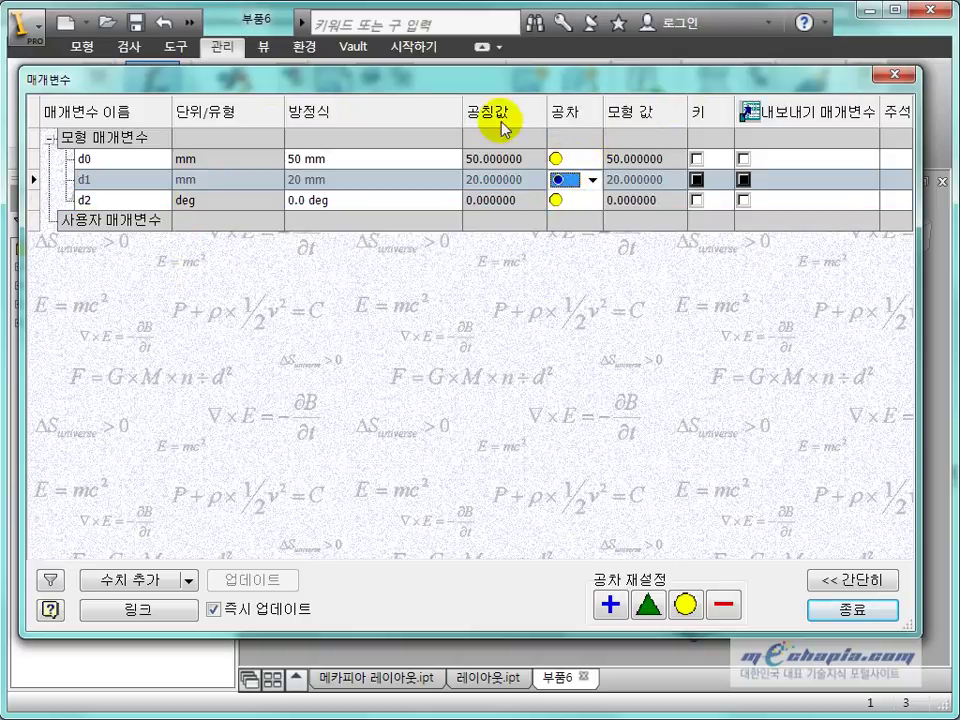
left_click(583, 204)
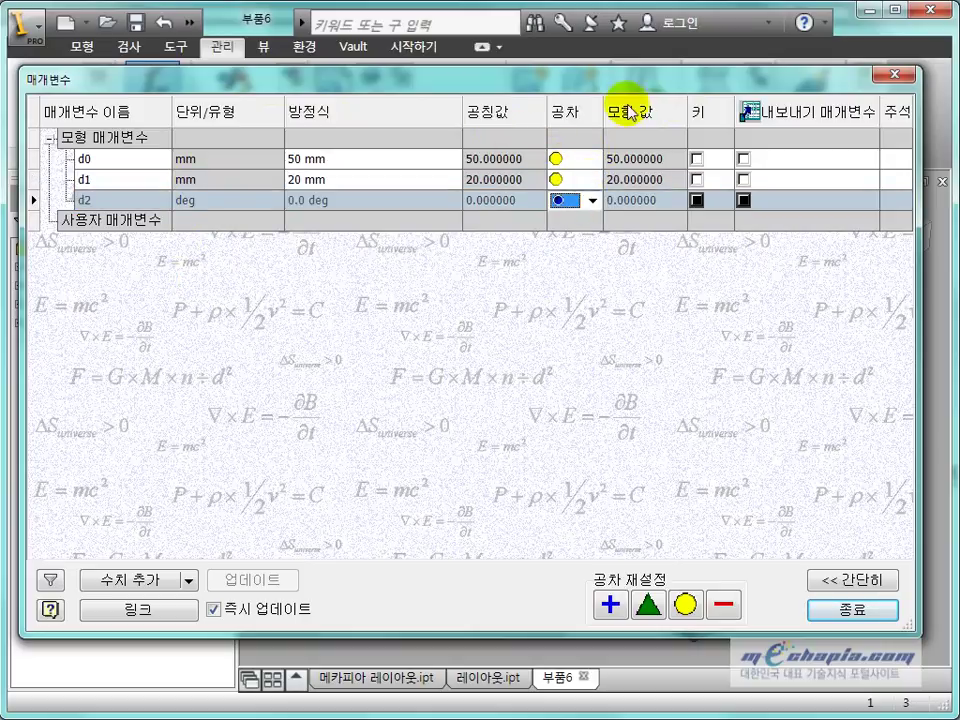
left_click(577, 284)
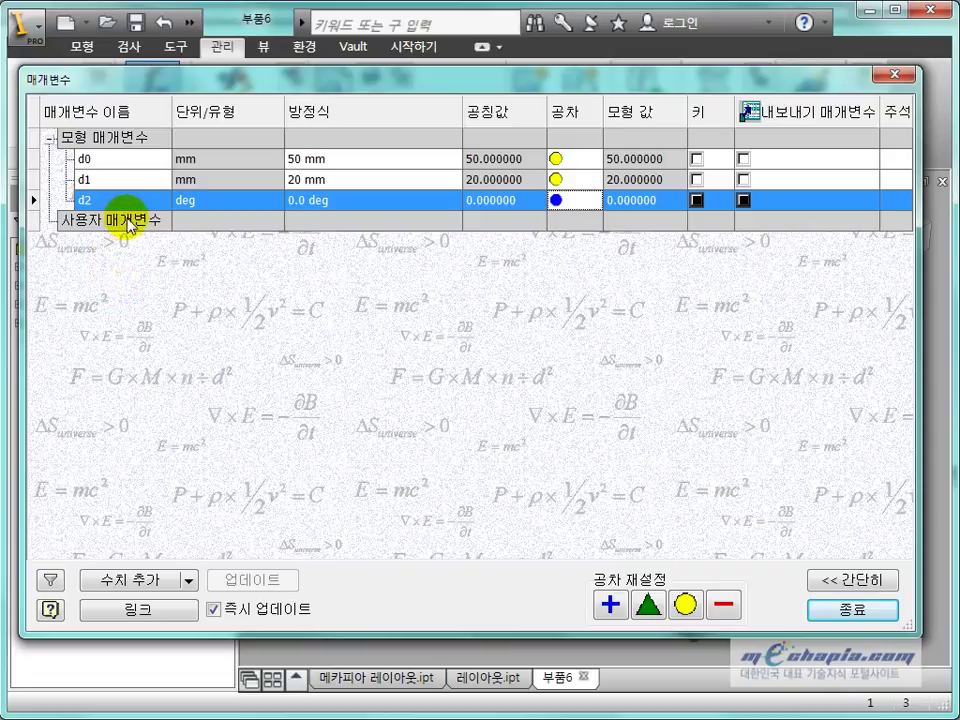
left_click(308, 160)
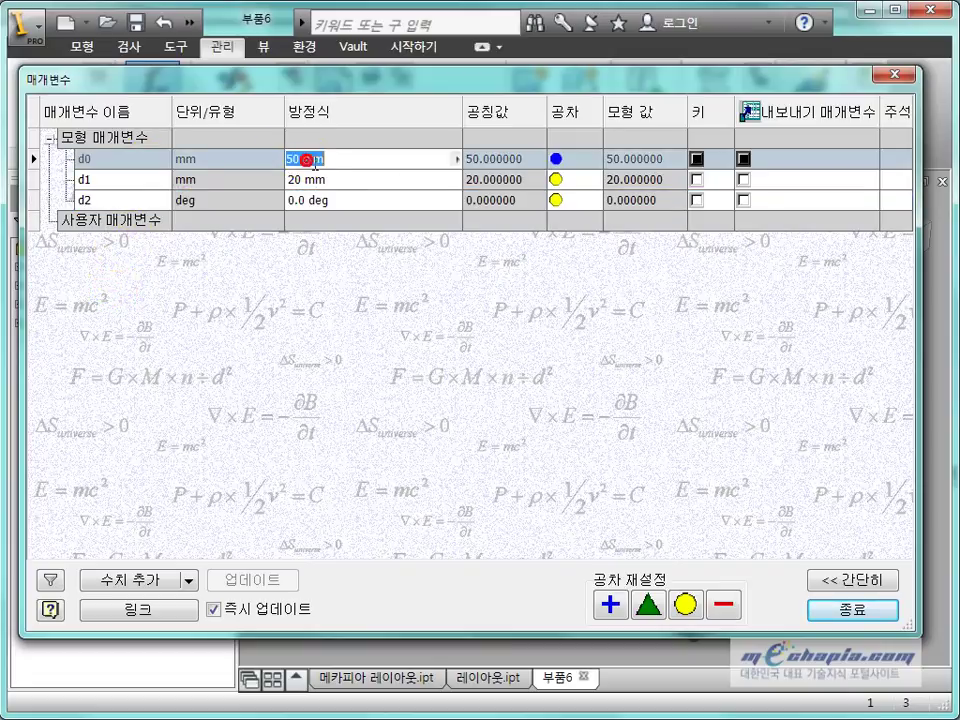
left_click(354, 179)
left_click(354, 200)
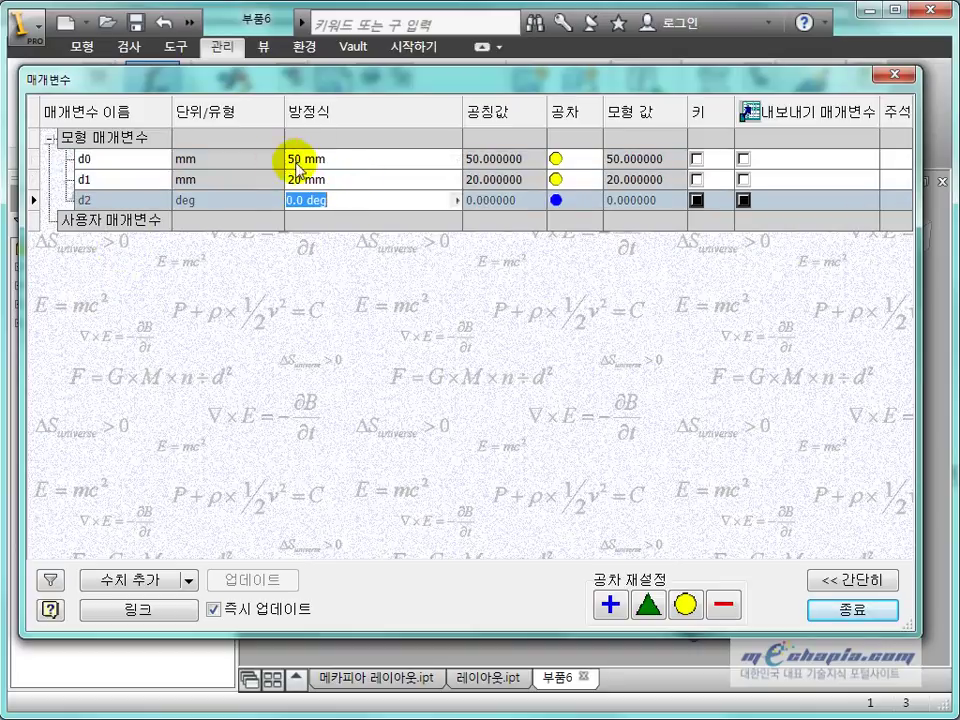
mouse_move(250, 76)
left_mouse_down()
mouse_move(363, 443)
mouse_move(370, 157)
left_mouse_up()
left_click(373, 414)
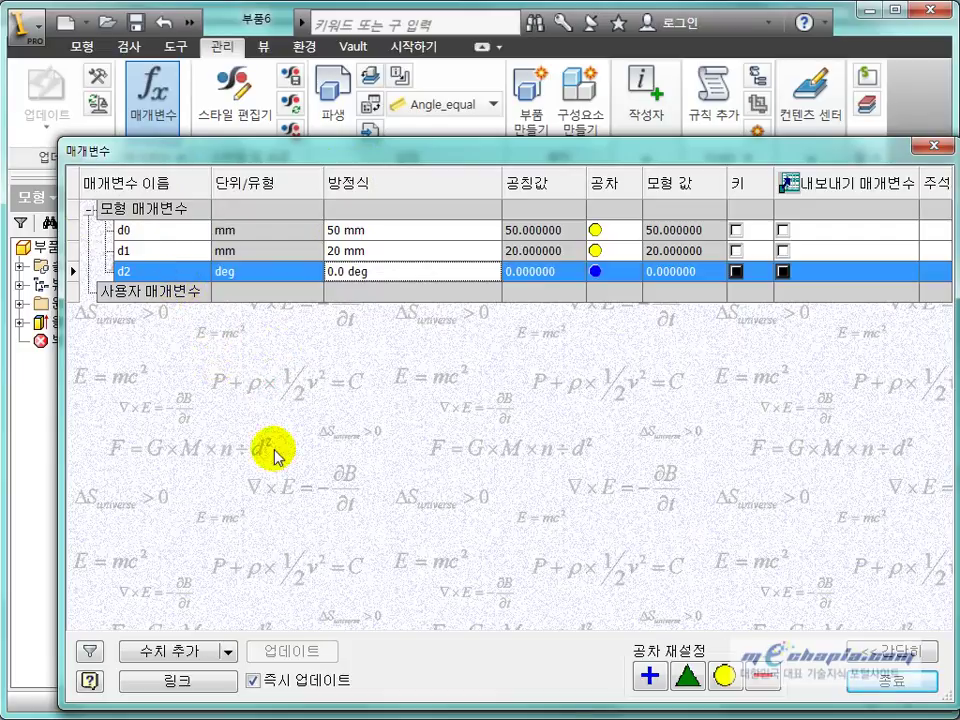
left_click_drag(637, 160, 529, 557)
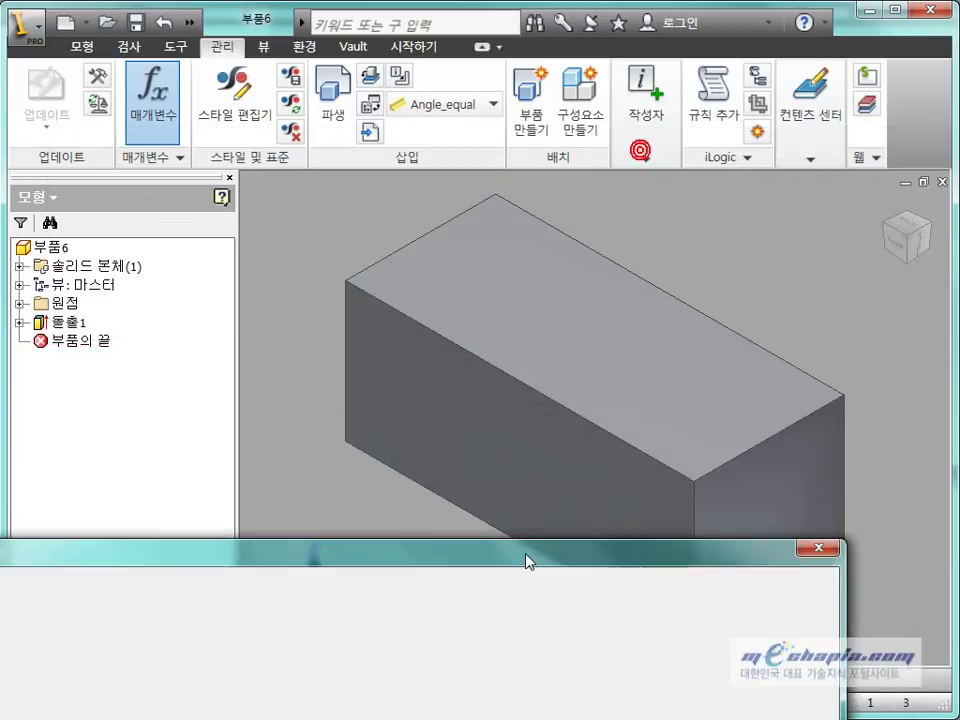
left_click_drag(430, 551, 535, 100)
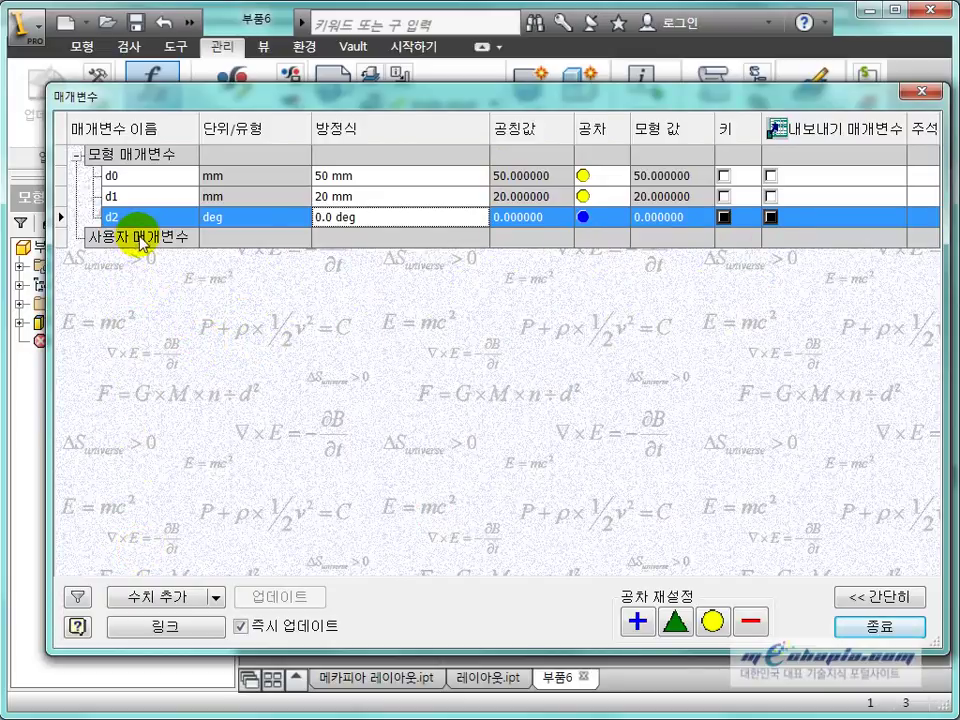
Add a user parameter named 컨베어길이 and bring up its unit type choices.
left_click(157, 598)
type("컨베어길이")
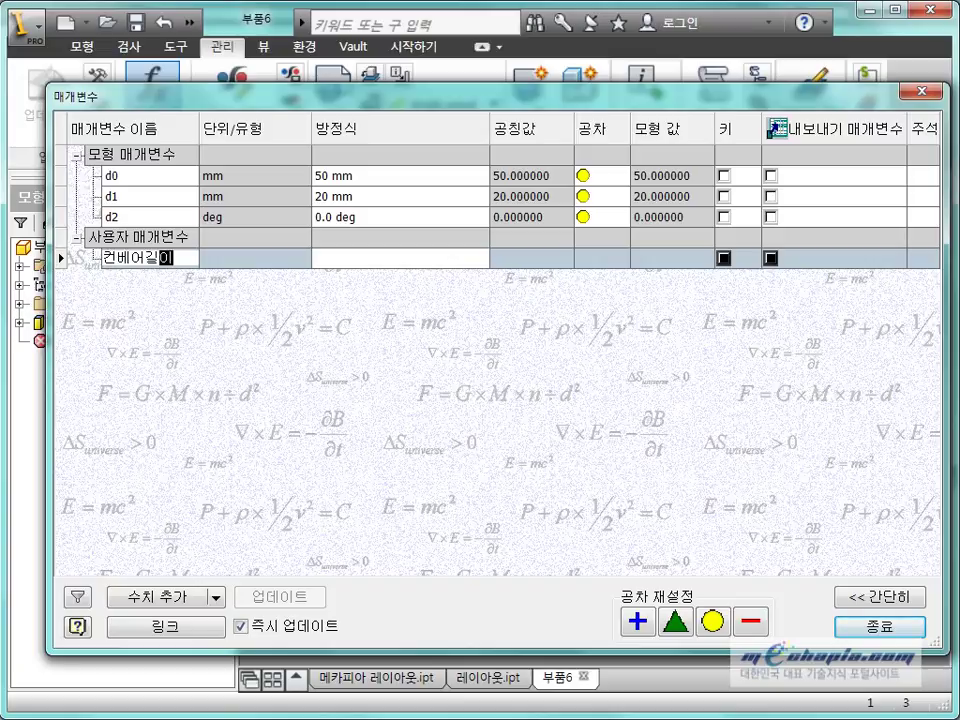
left_click(182, 279)
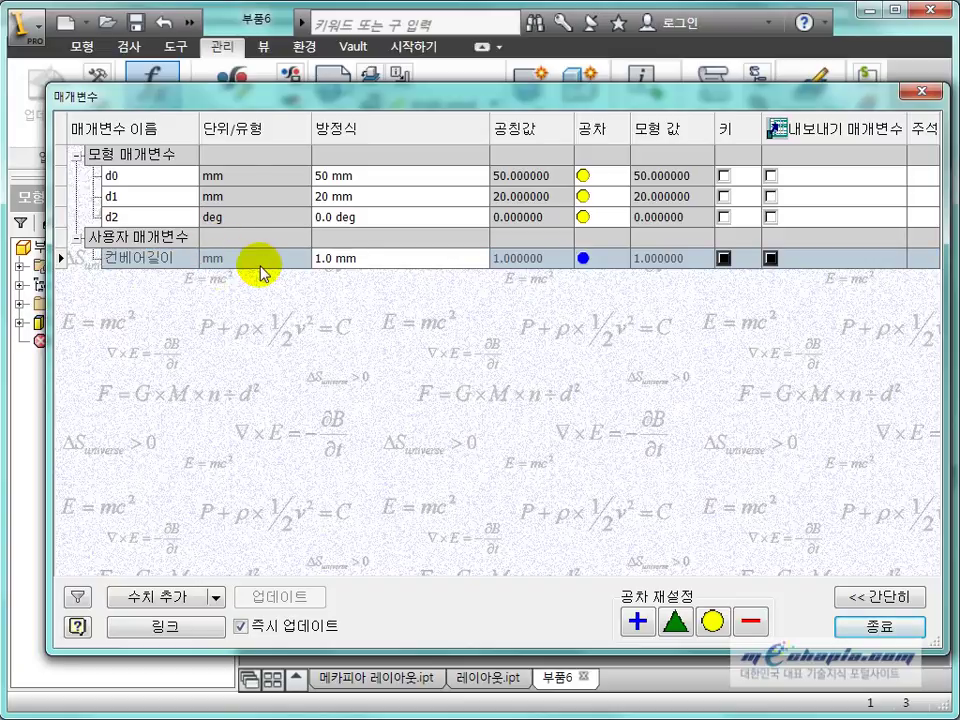
left_click(263, 272)
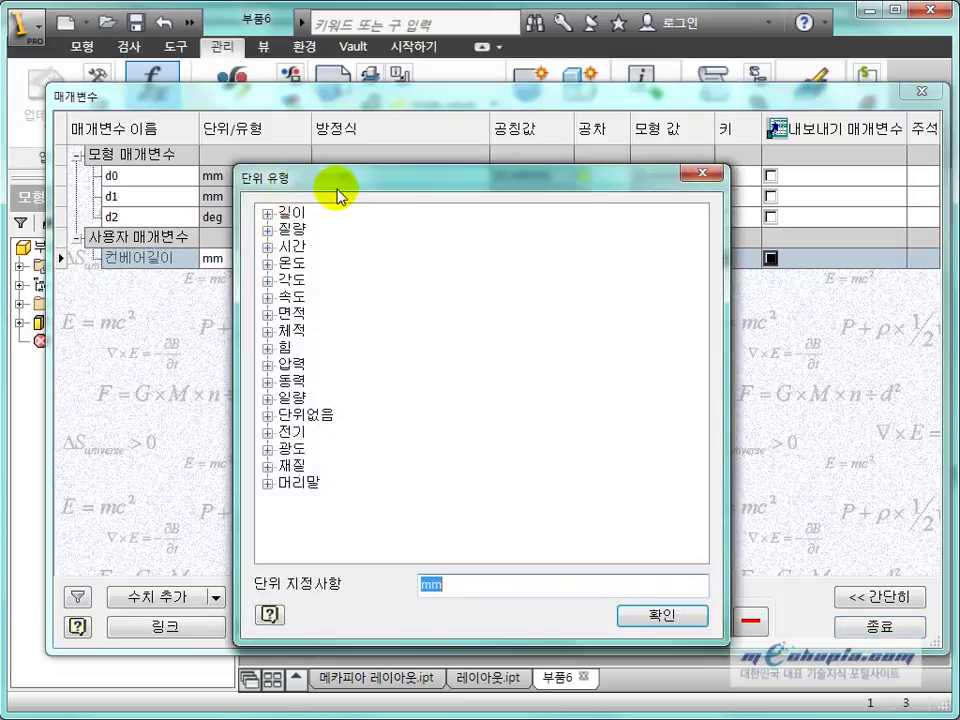
left_click_drag(357, 188, 574, 140)
Browse the length, mass, time and temperature unit categories, keep mm, and close the table.
left_click(491, 158)
left_click(491, 158)
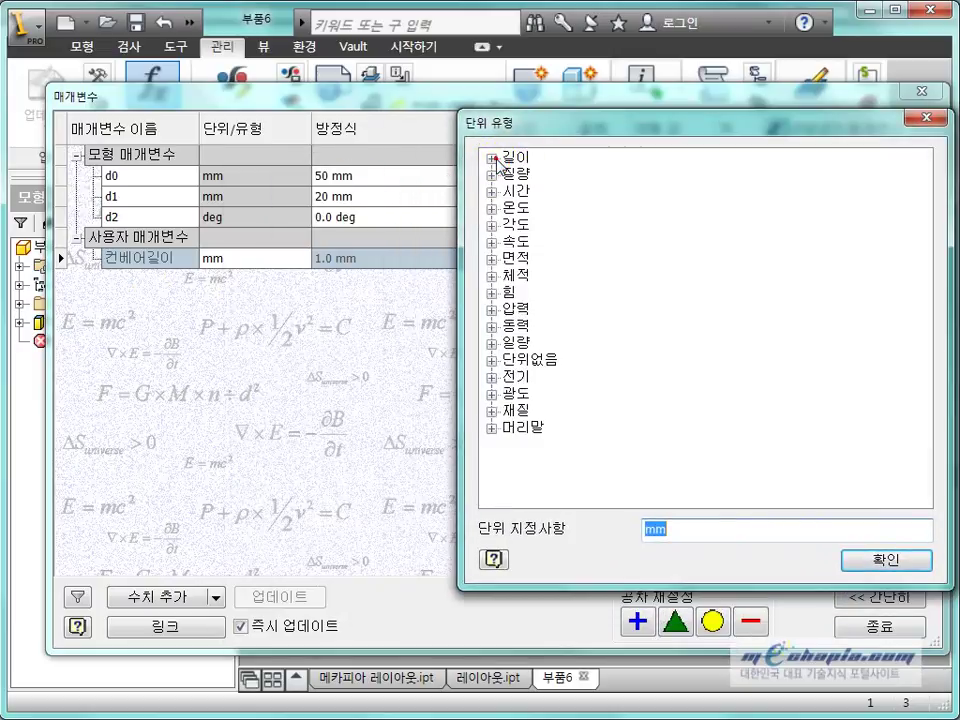
left_click(492, 173)
left_click(491, 174)
left_click(491, 191)
left_click(491, 191)
left_click(491, 208)
left_click(491, 208)
left_click(491, 158)
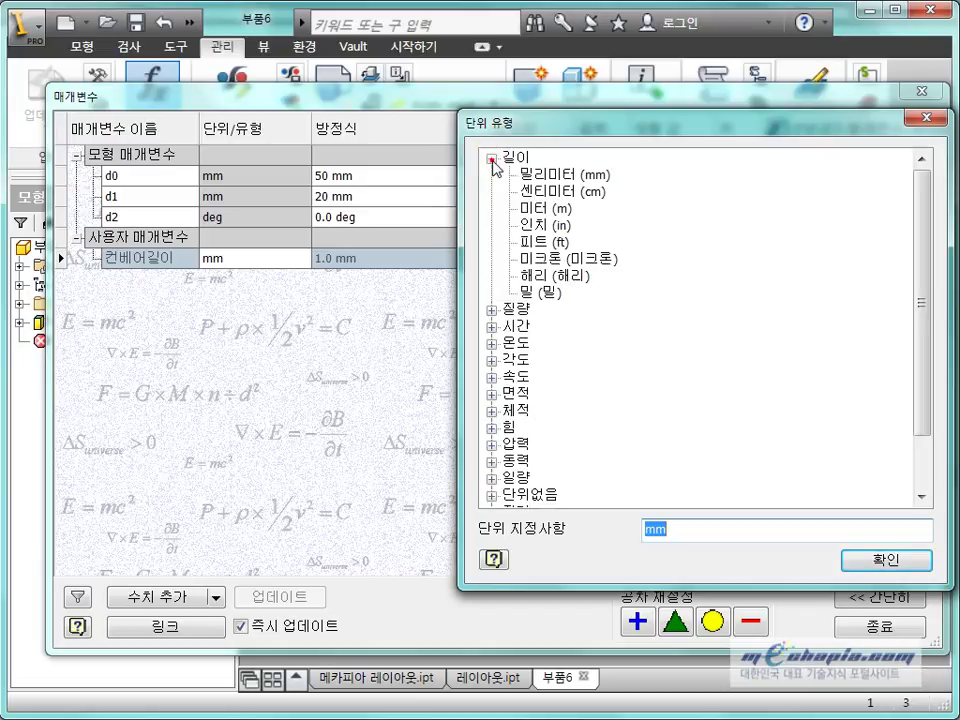
left_click(491, 158)
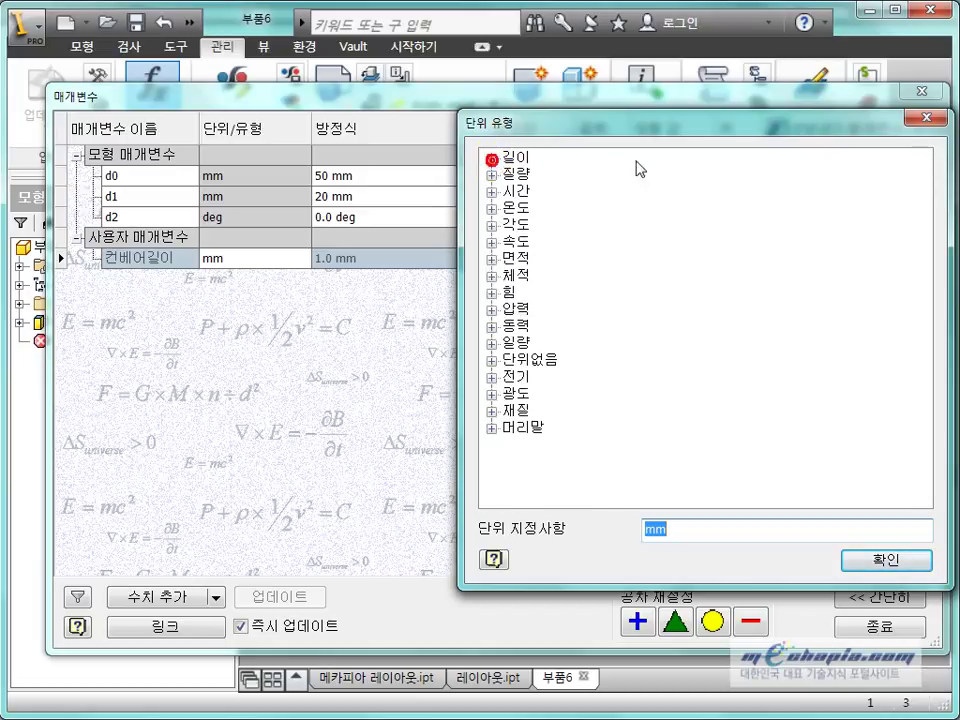
left_click(492, 424)
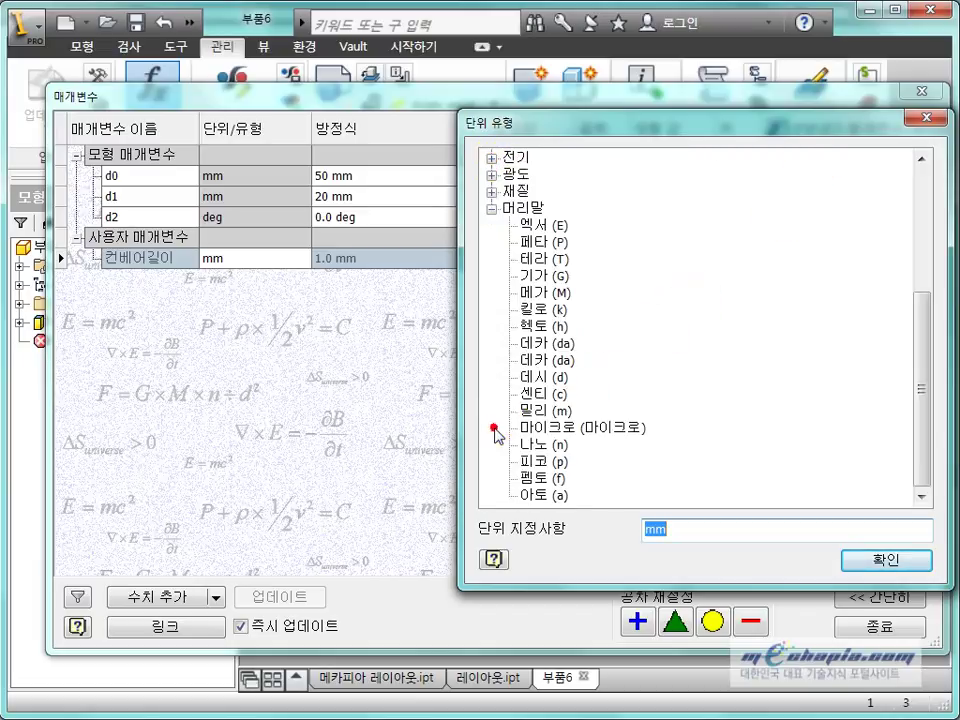
left_click(491, 208)
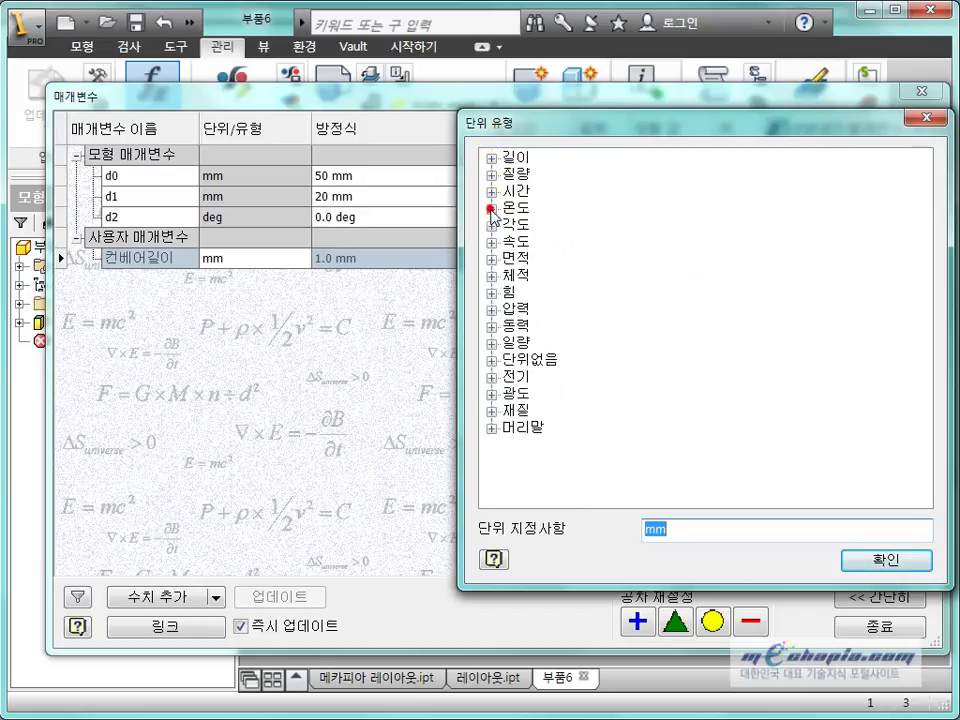
left_click(855, 561)
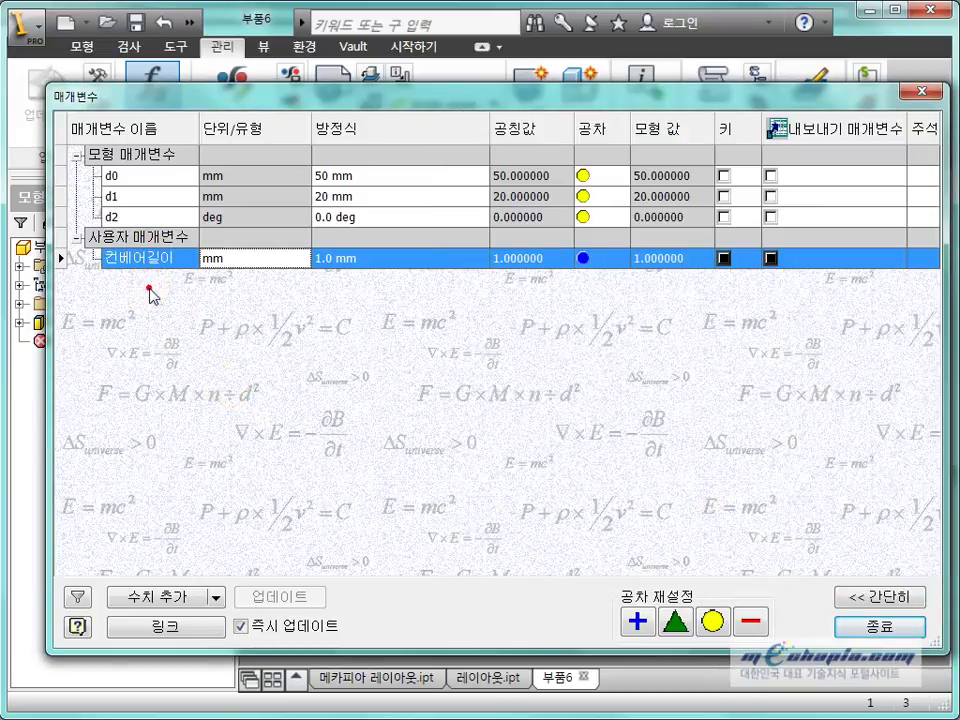
left_click(879, 626)
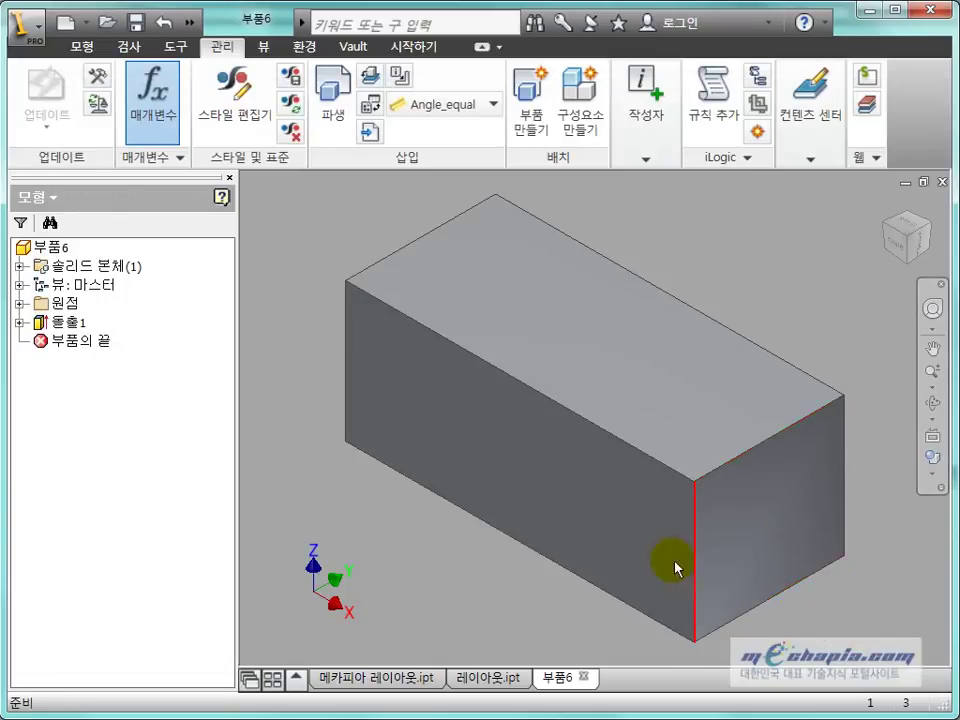
Reopen 스케치1 and dimension the rectangle's right edge at 30 mm.
left_click(20, 322)
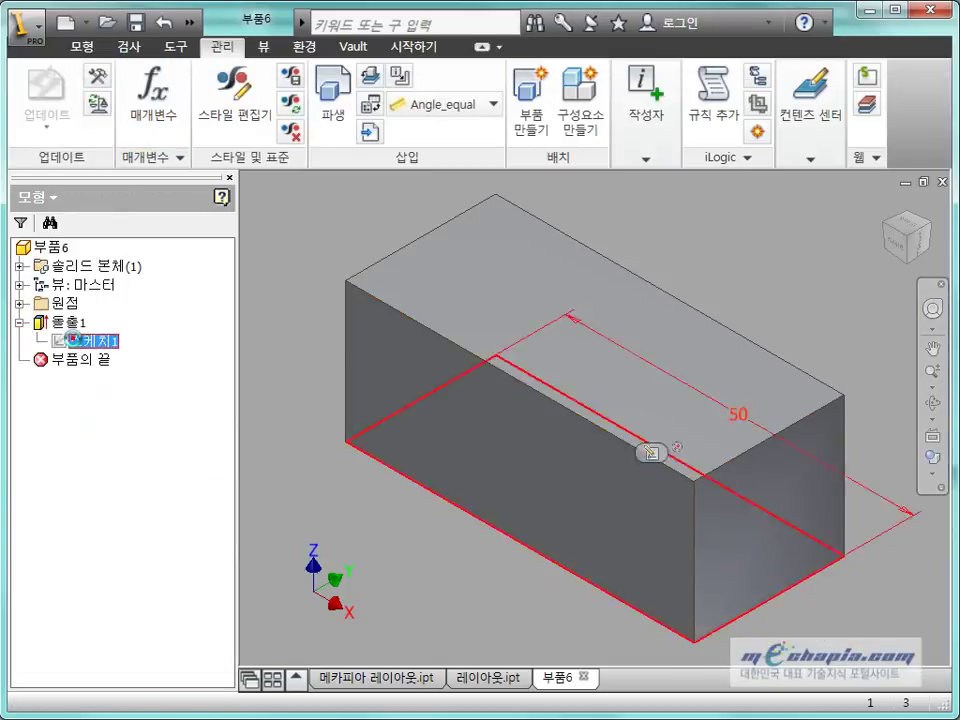
double_click(88, 337)
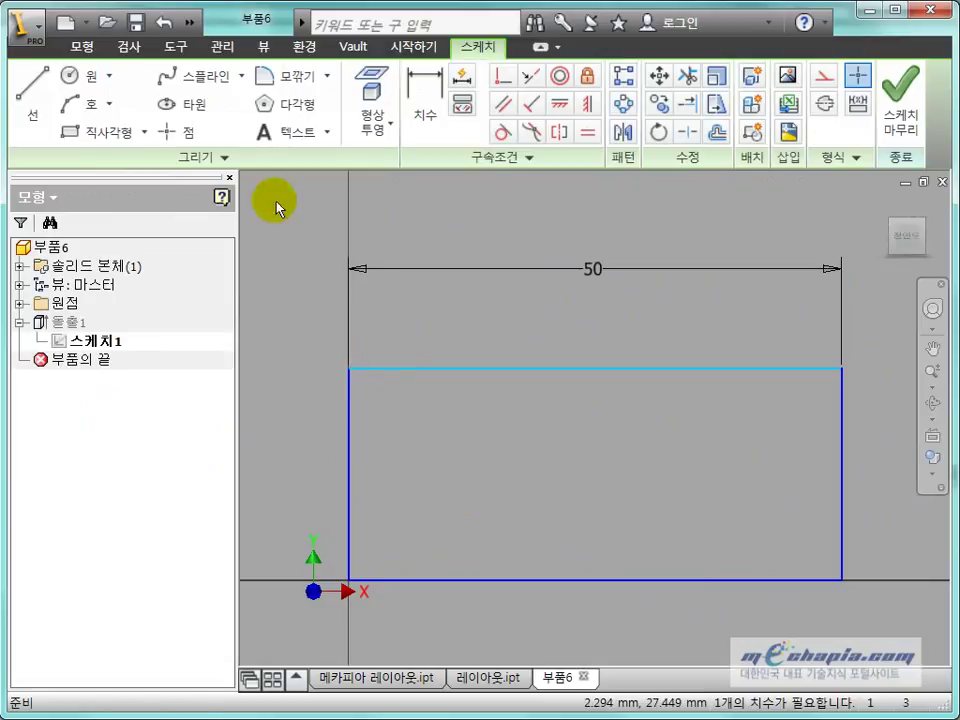
left_click(424, 100)
scroll(450, 190, "up", 5)
left_click(584, 291)
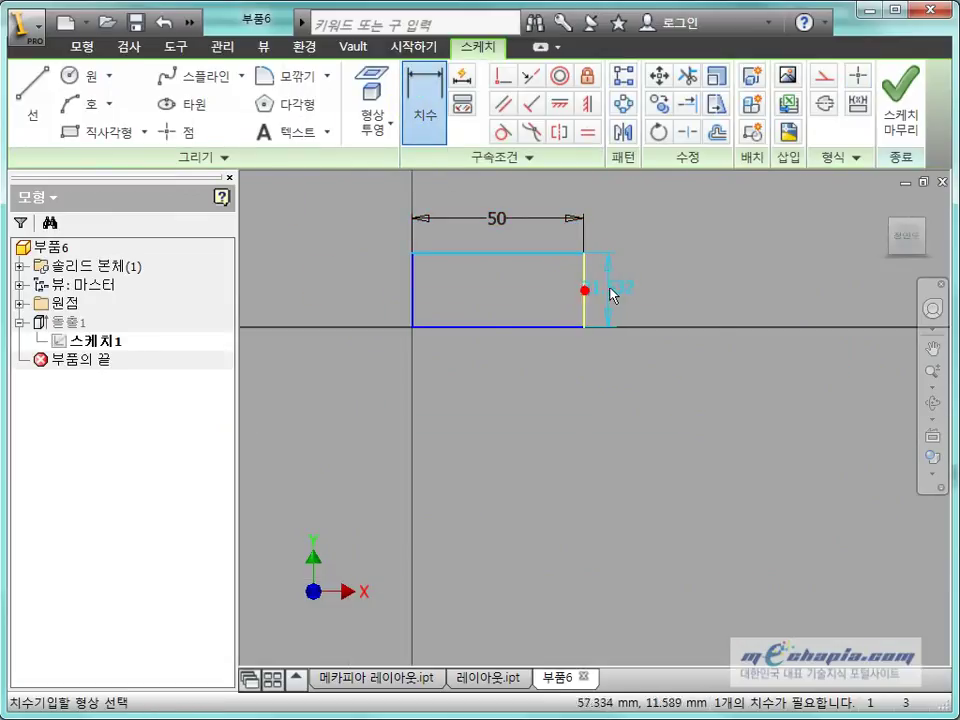
left_click(612, 295)
type("30")
key("Return")
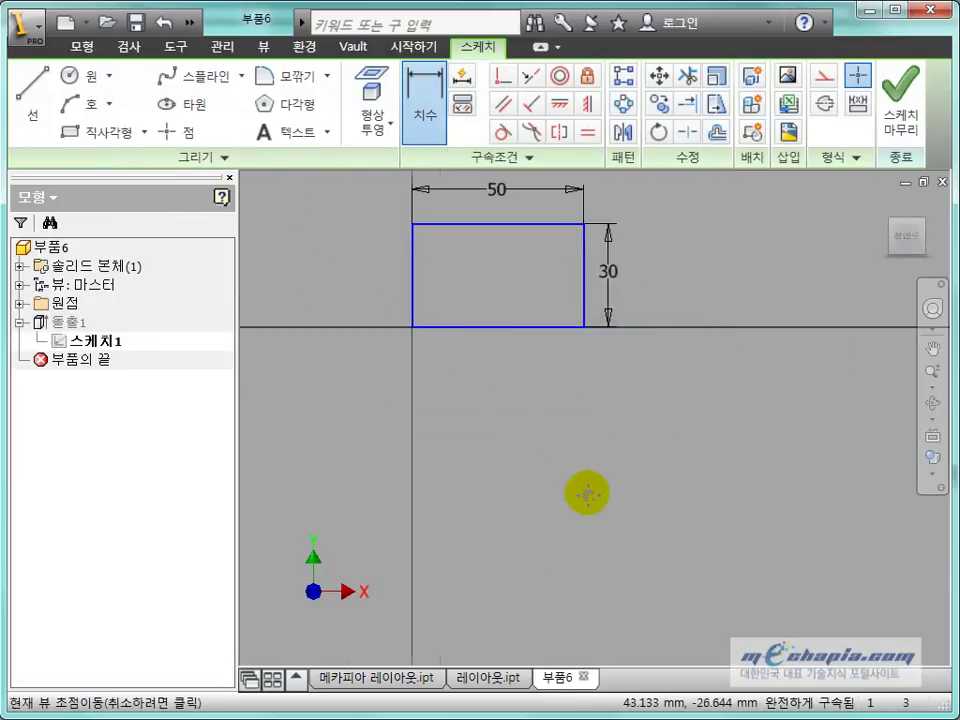
scroll(589, 420, "down", 5)
scroll(649, 567, "up", 2)
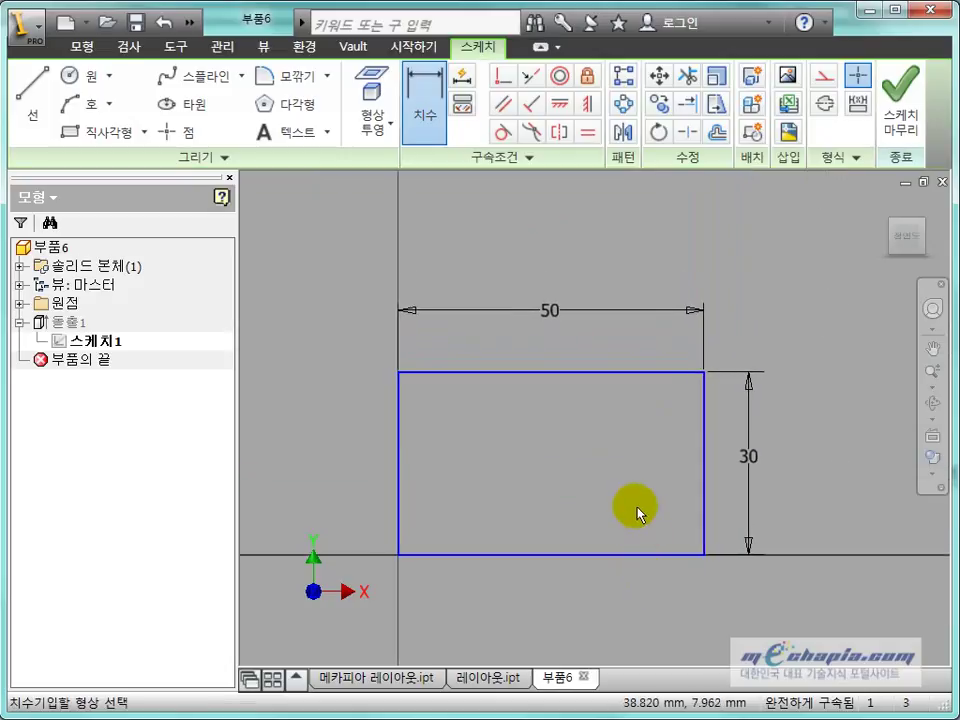
Draw a vertical line from the top edge's midpoint to the bottom edge's midpoint.
left_click(30, 96)
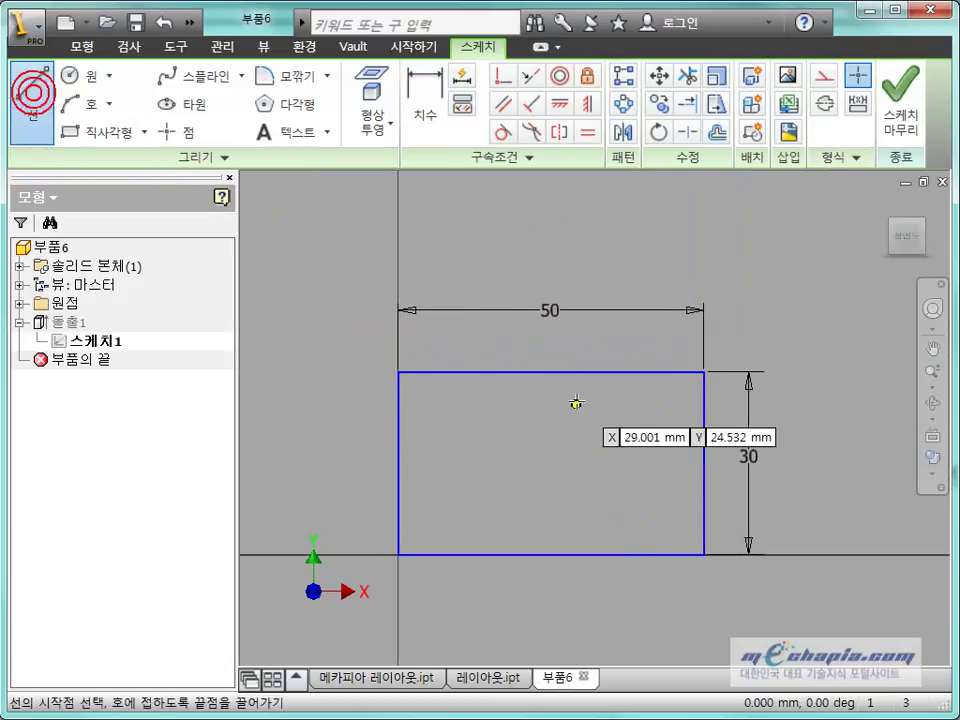
left_click(551, 372)
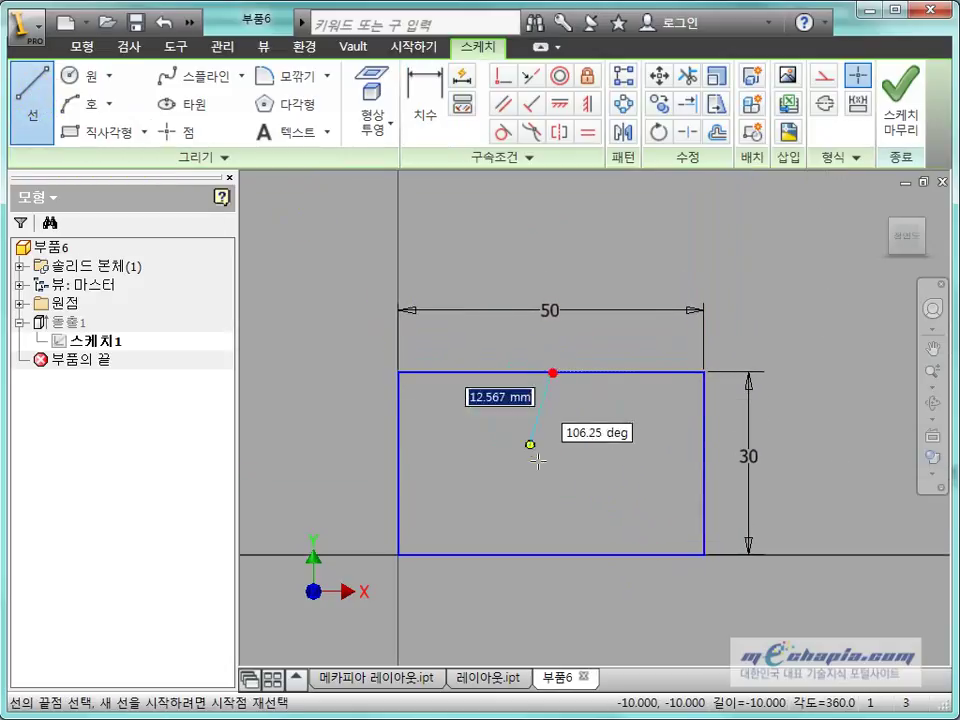
left_click(551, 554)
key("Escape")
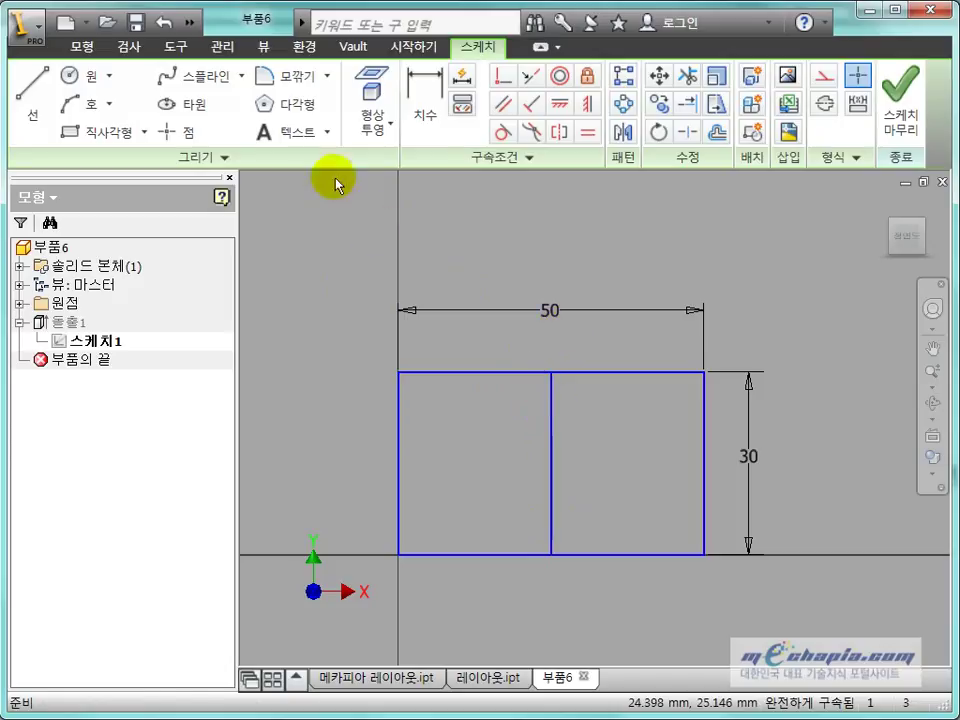
Dimension between the left edge and the middle line, triggering an over-constraint warning.
left_click(430, 96)
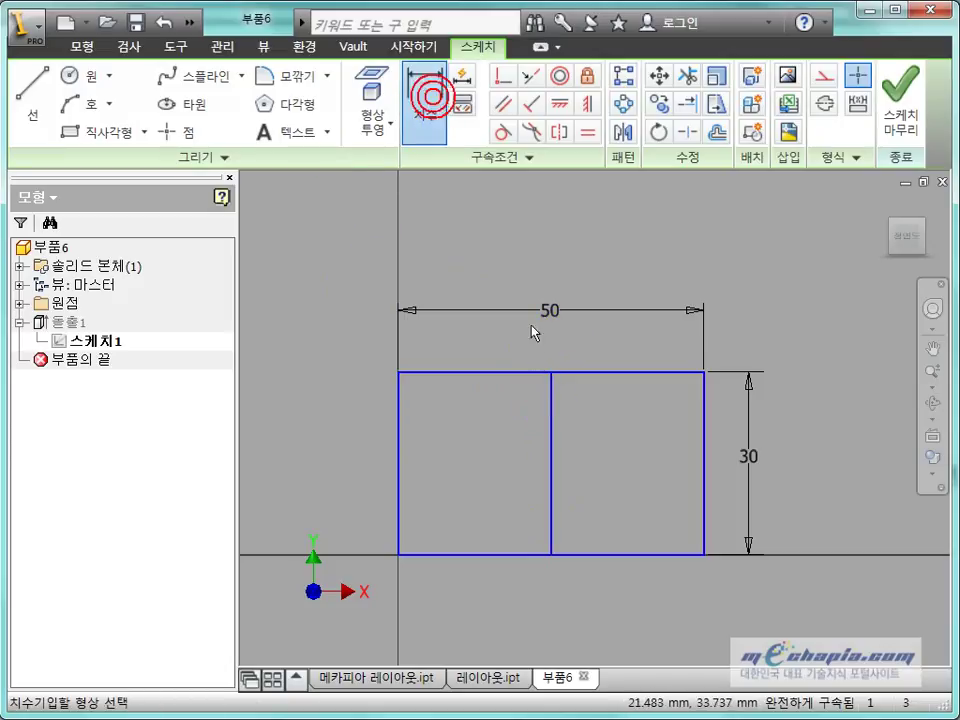
left_click(553, 418)
left_click(399, 418)
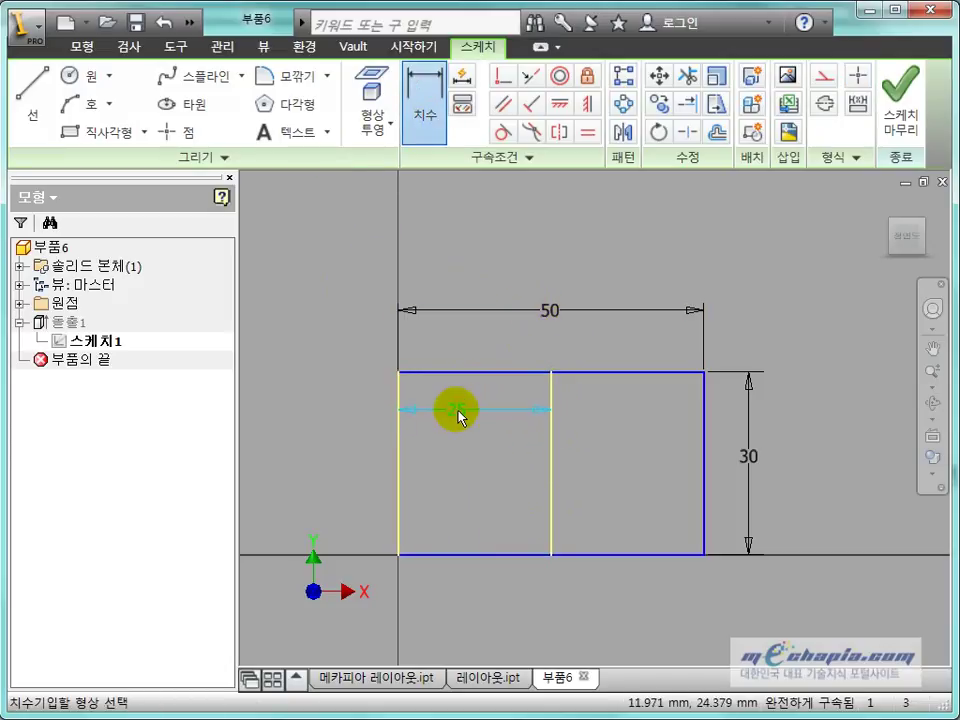
left_click(457, 417)
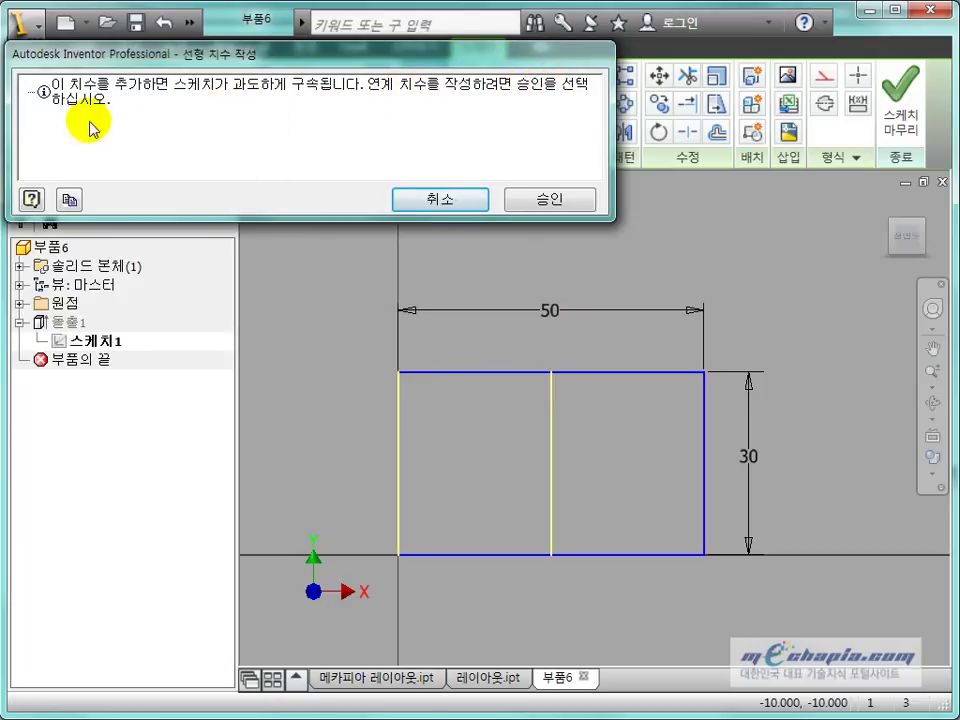
Accept the left-half dimension as a driven dimension and check its 25 value.
left_click(540, 199)
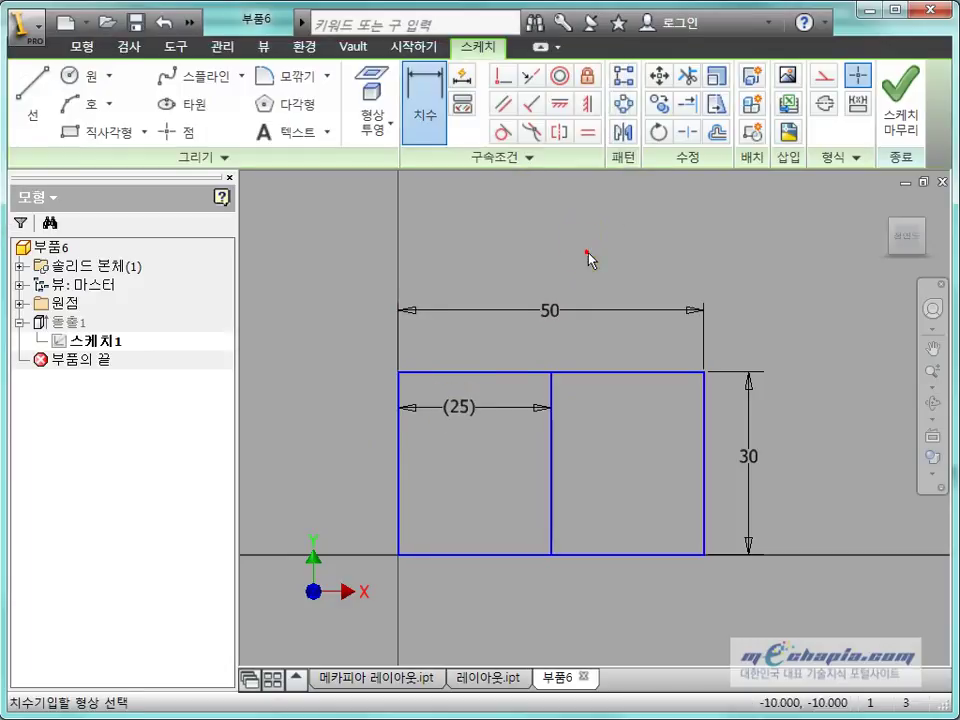
left_click(473, 410)
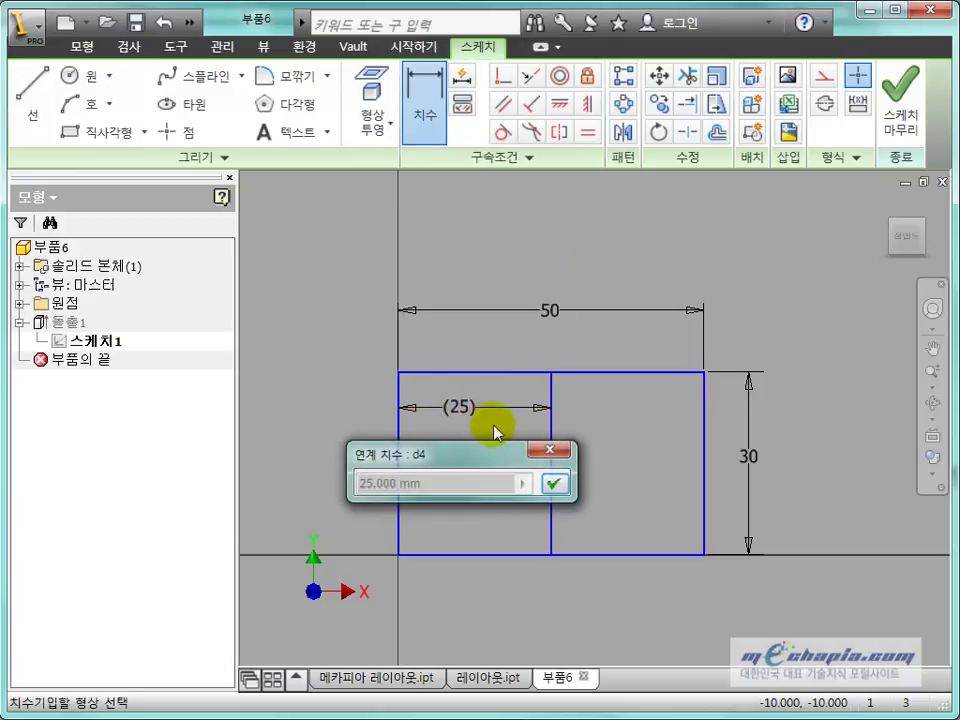
left_click(553, 422)
Change the rectangle width from 50 to 60 mm.
left_click(553, 312)
type("6")
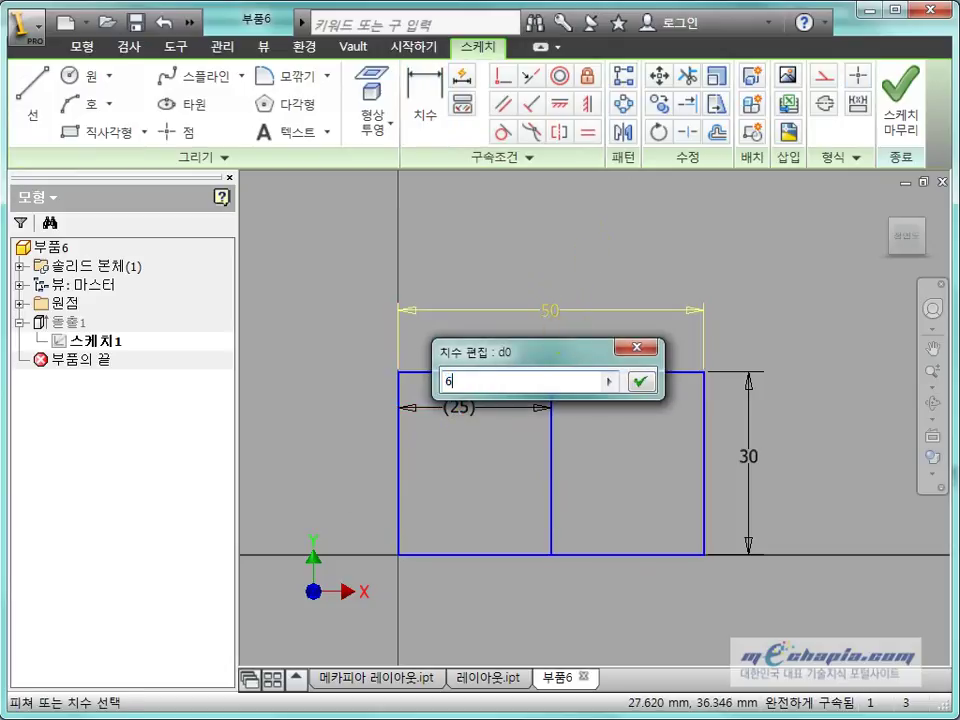
type("0")
key("Return")
left_click_drag(471, 405, 495, 432)
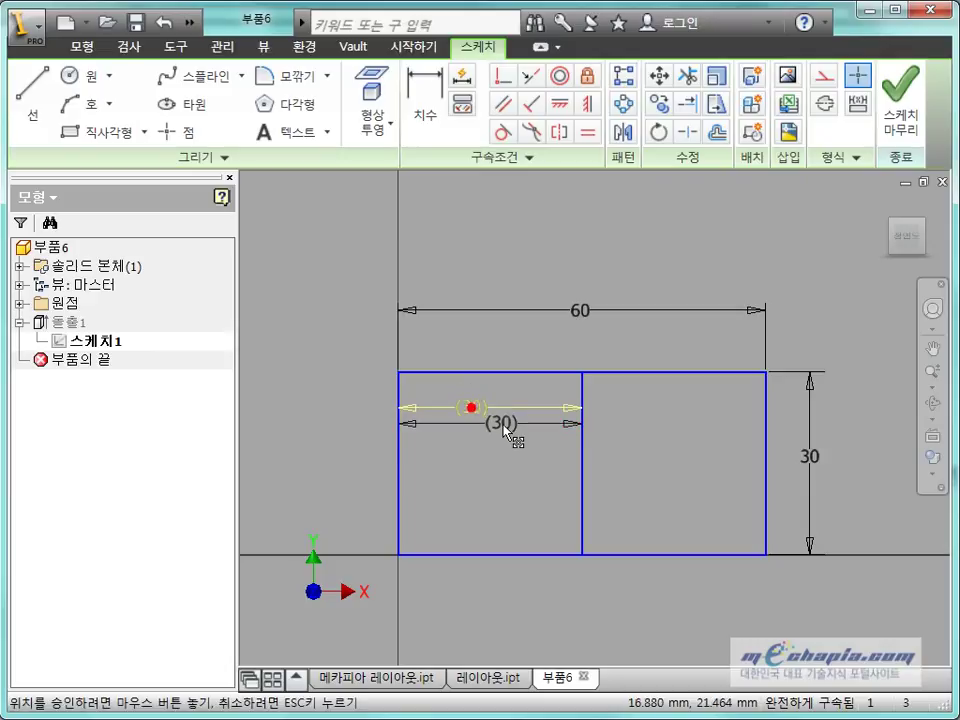
left_click(493, 478)
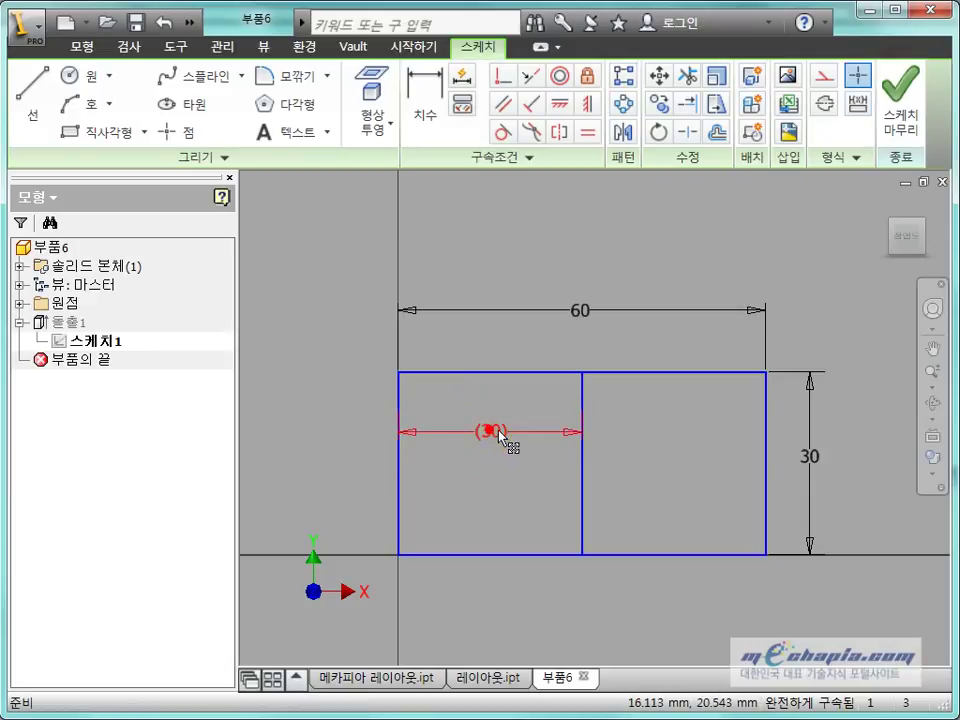
Confirm the driven left-half dimension now reads 30 mm.
double_click(492, 437)
left_click(468, 488)
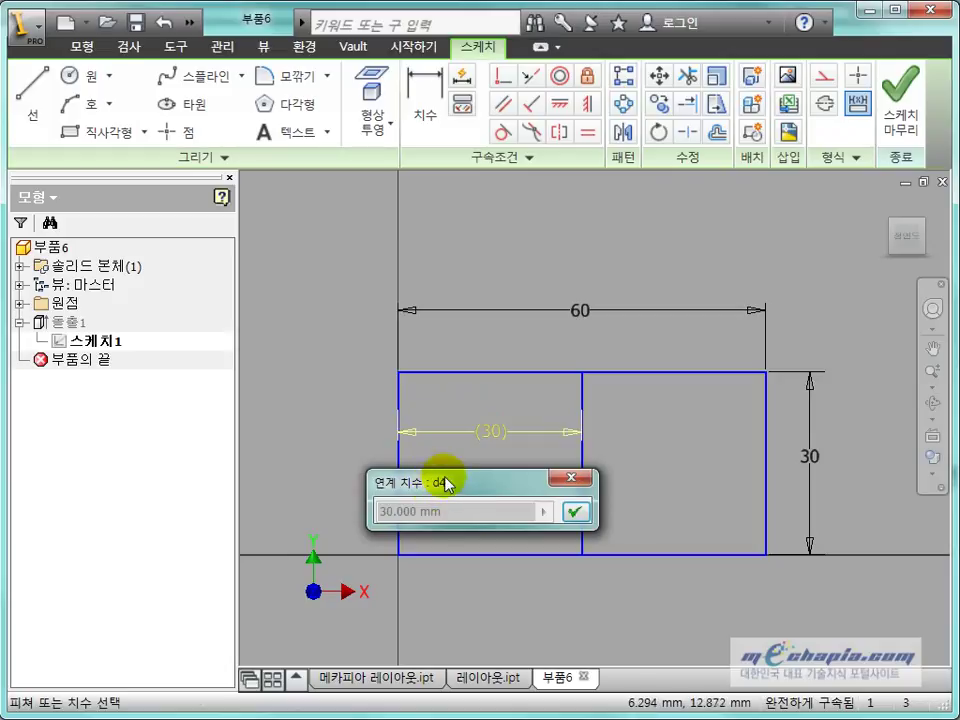
left_click(573, 479)
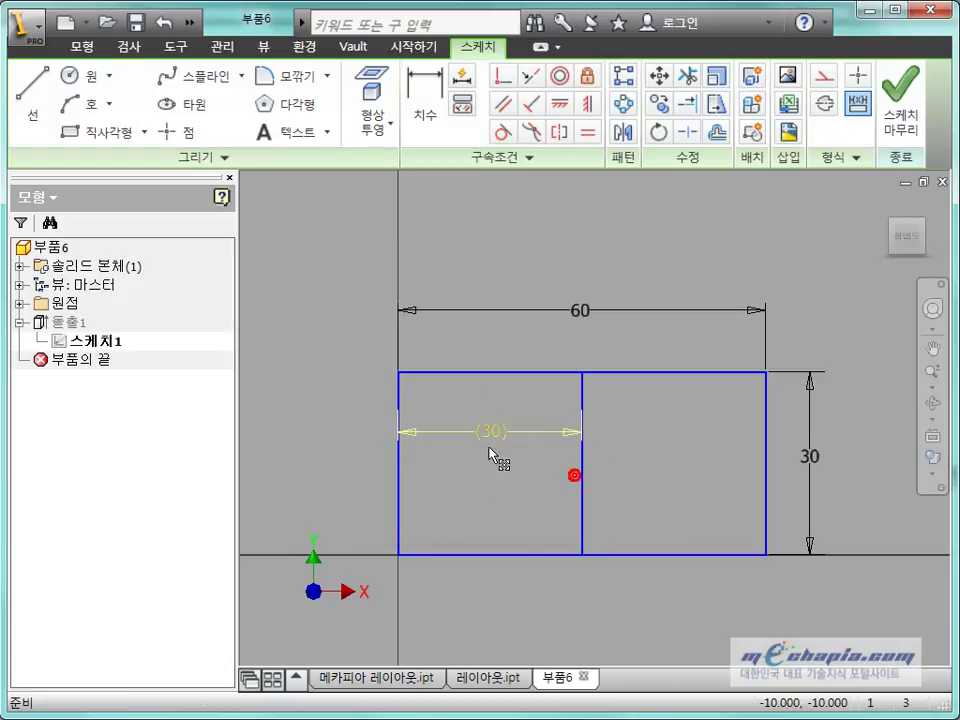
left_click(513, 397)
left_click(223, 46)
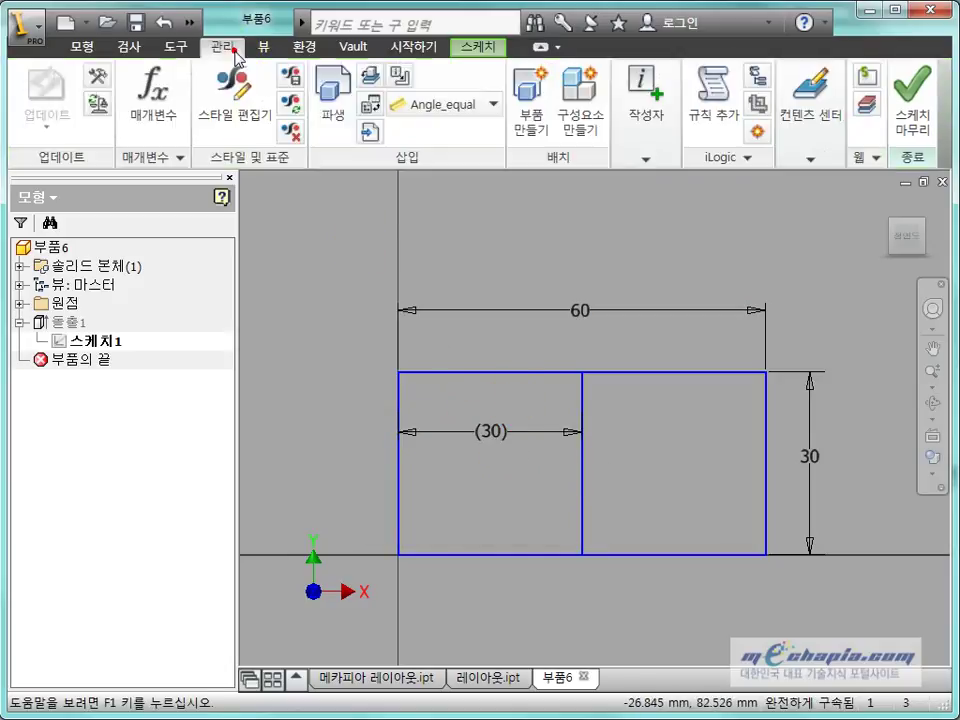
Link d0 from the 다른회사 레이아웃 Inventor file, adding d0_1 = 1.000 ul to the table.
left_click(158, 102)
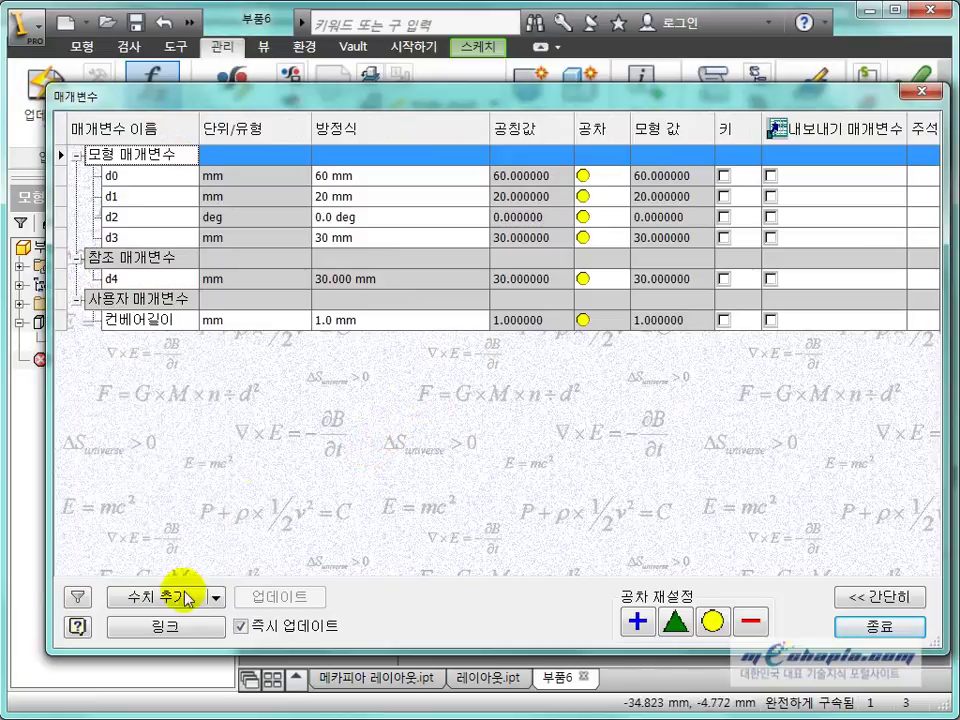
left_click(163, 628)
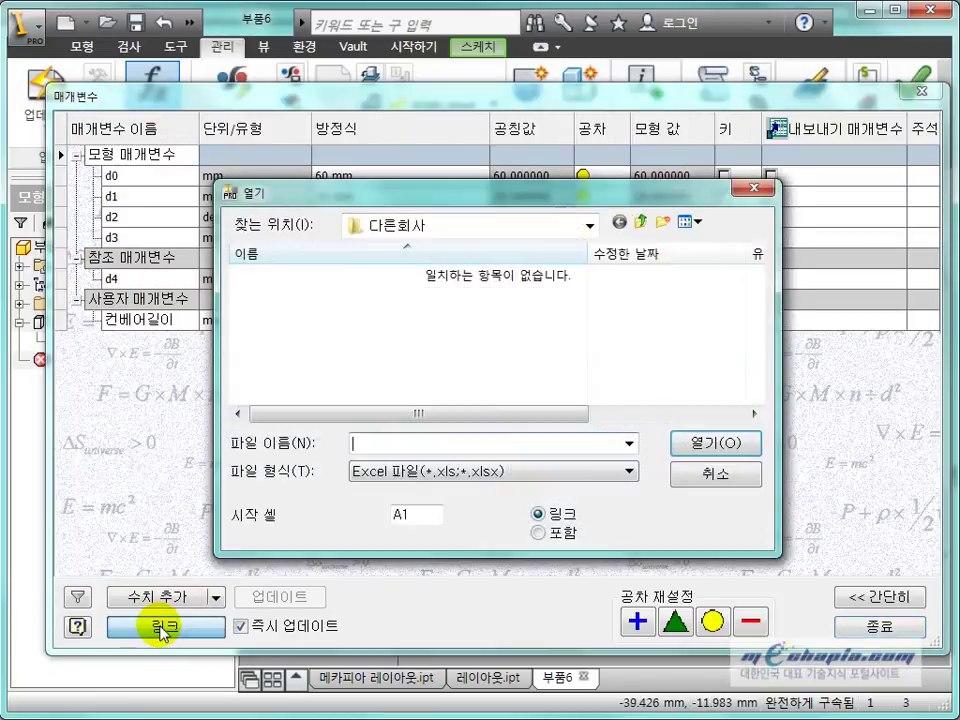
left_click(460, 472)
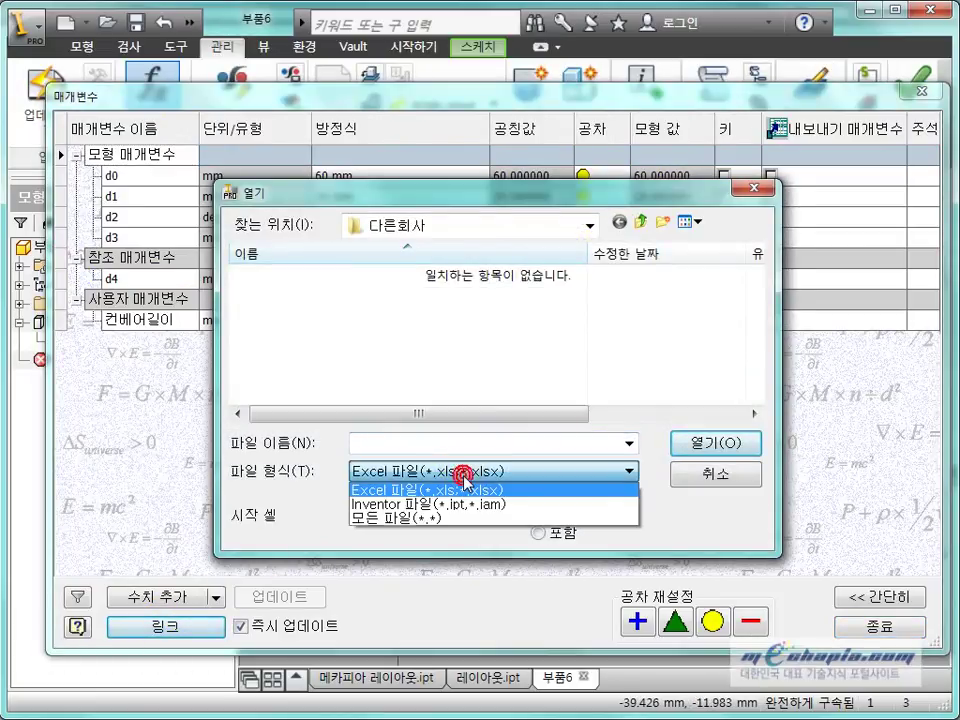
left_click(419, 505)
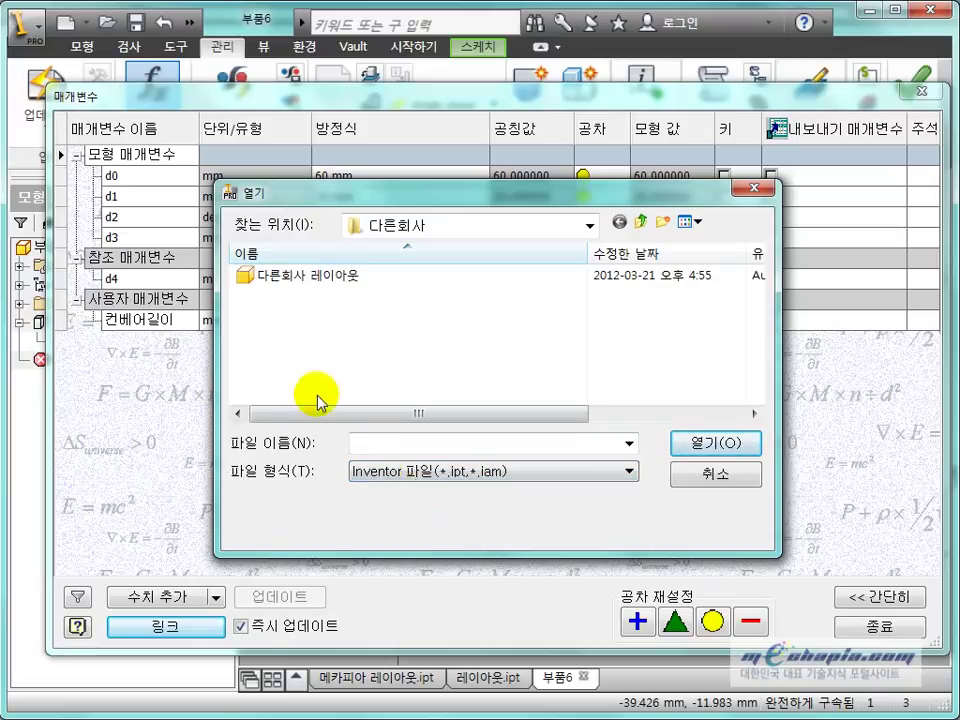
double_click(338, 276)
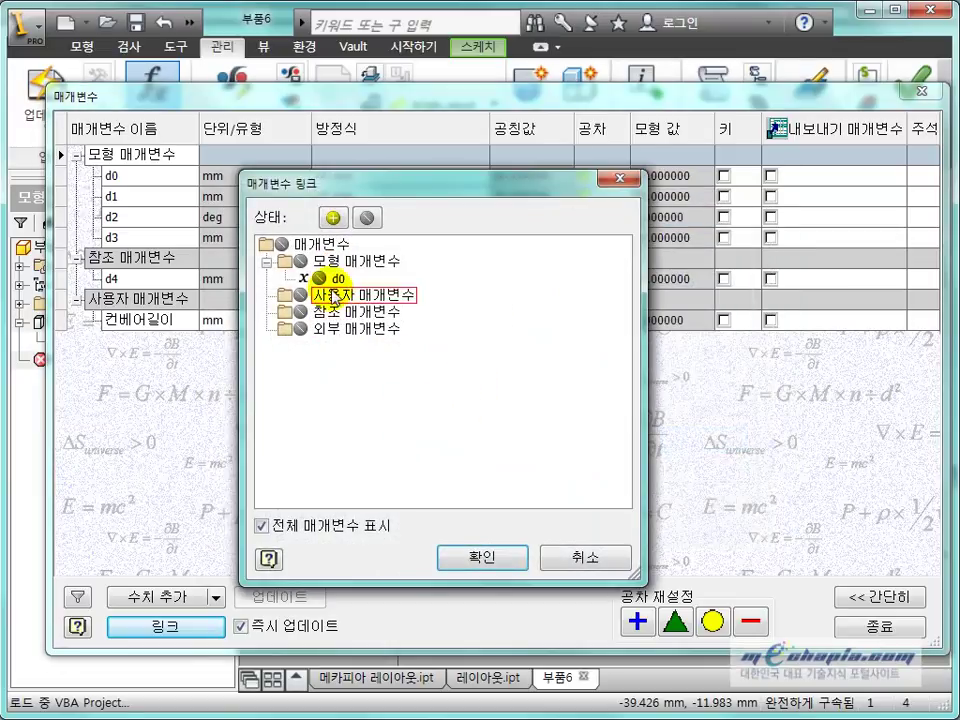
left_click(319, 279)
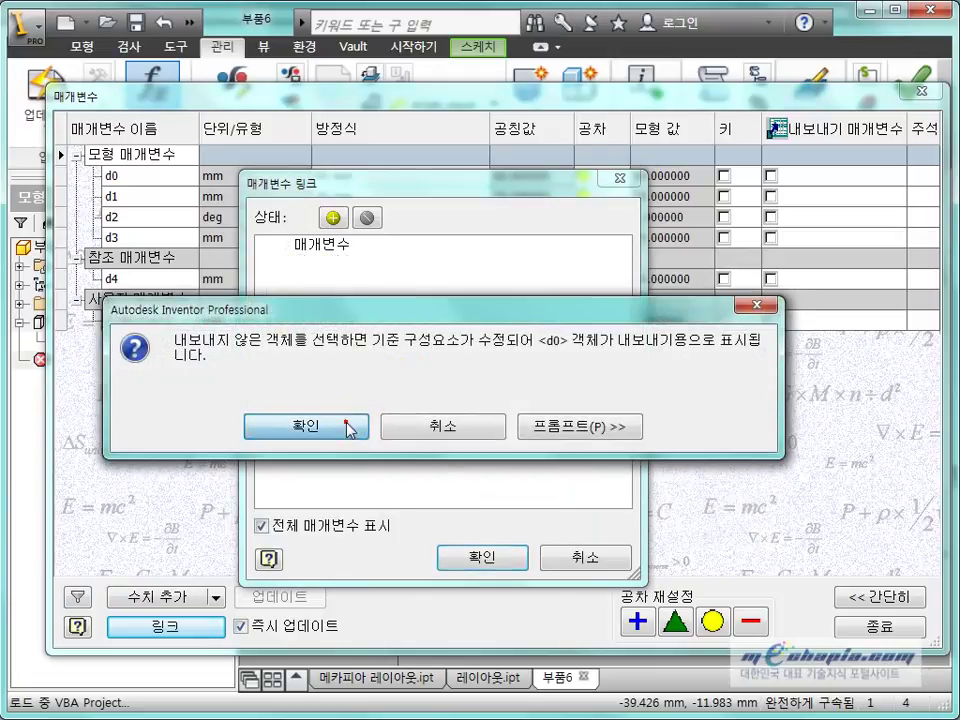
left_click(303, 422)
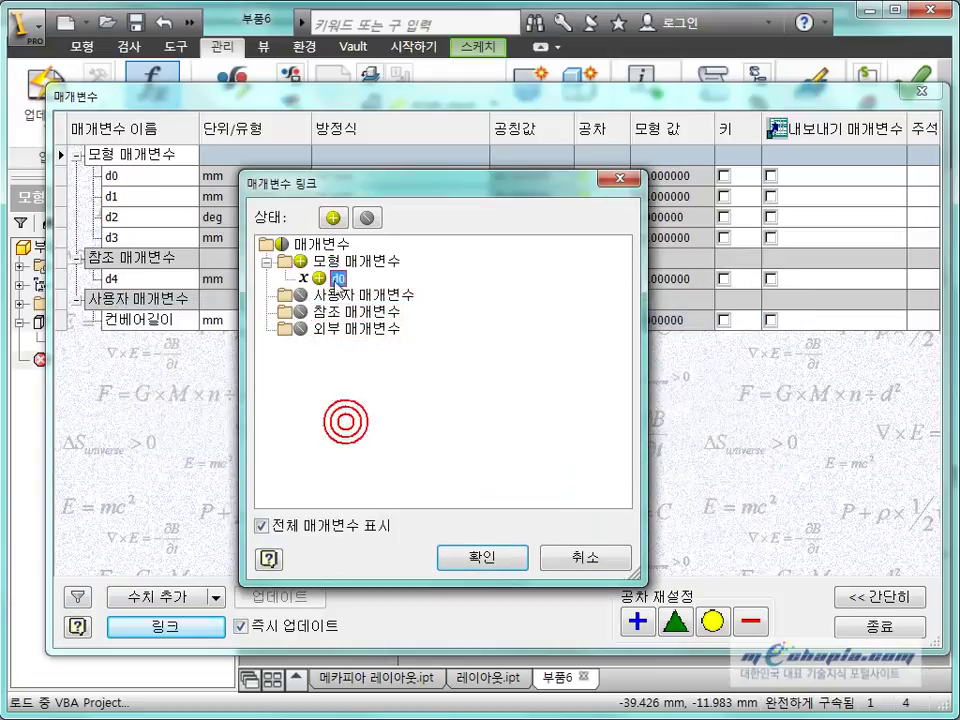
left_click(473, 557)
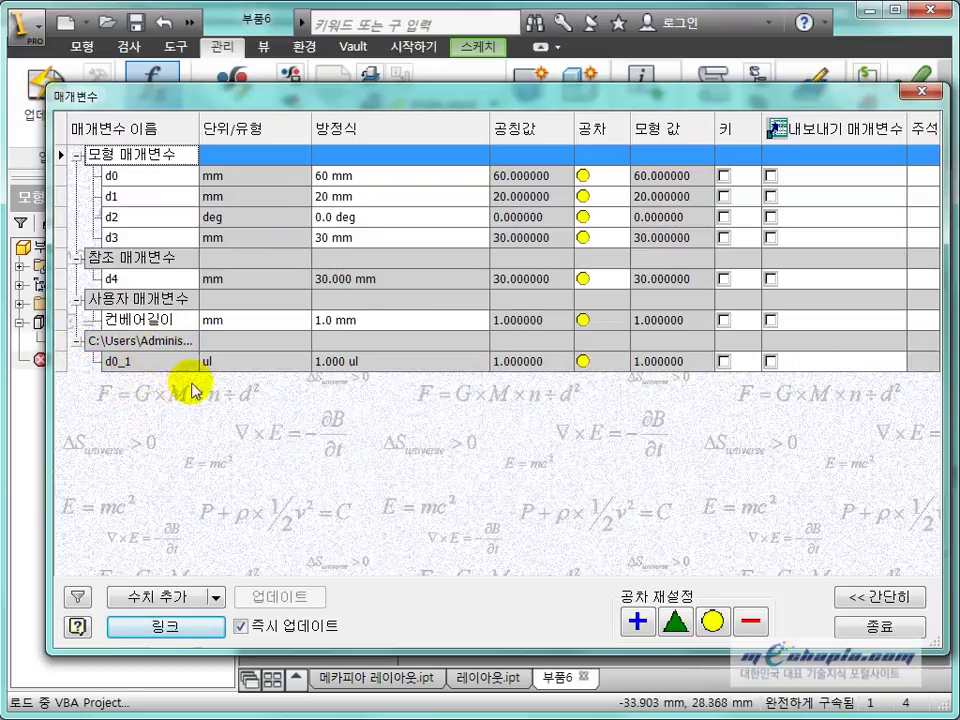
left_click_drag(237, 102, 300, 94)
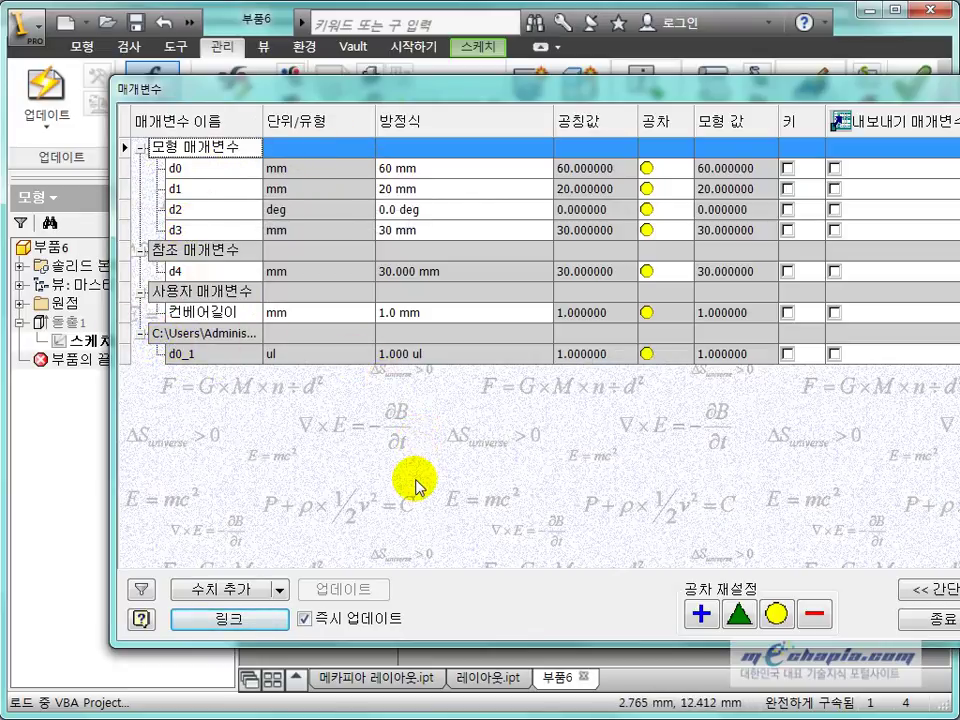
left_click_drag(670, 94, 590, 84)
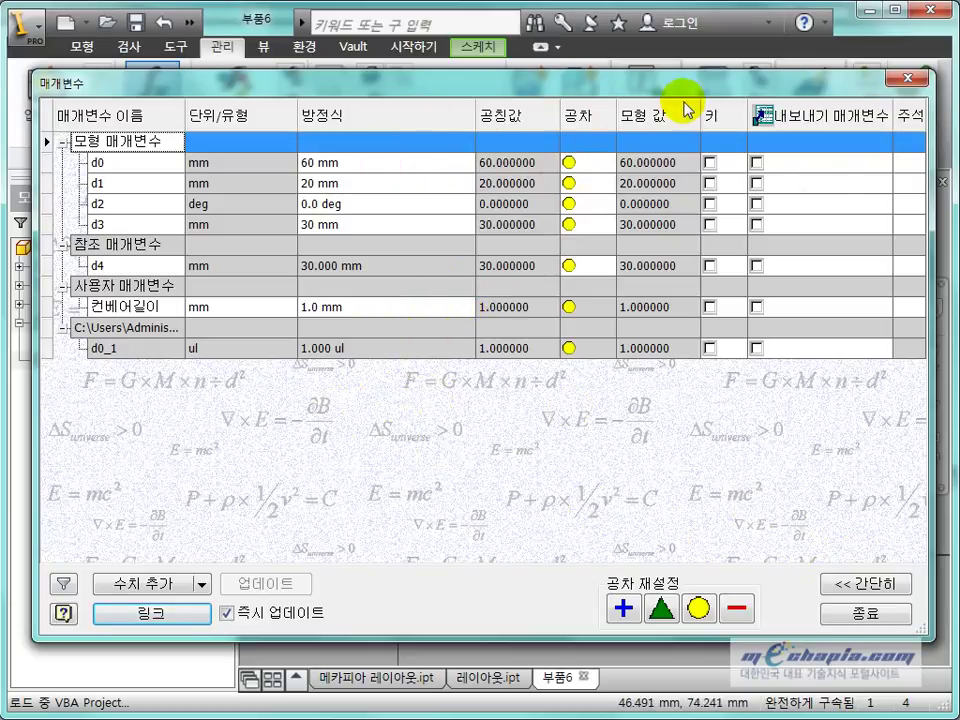
mouse_move(697, 88)
left_mouse_down()
mouse_move(673, 26)
mouse_move(679, 36)
left_mouse_up()
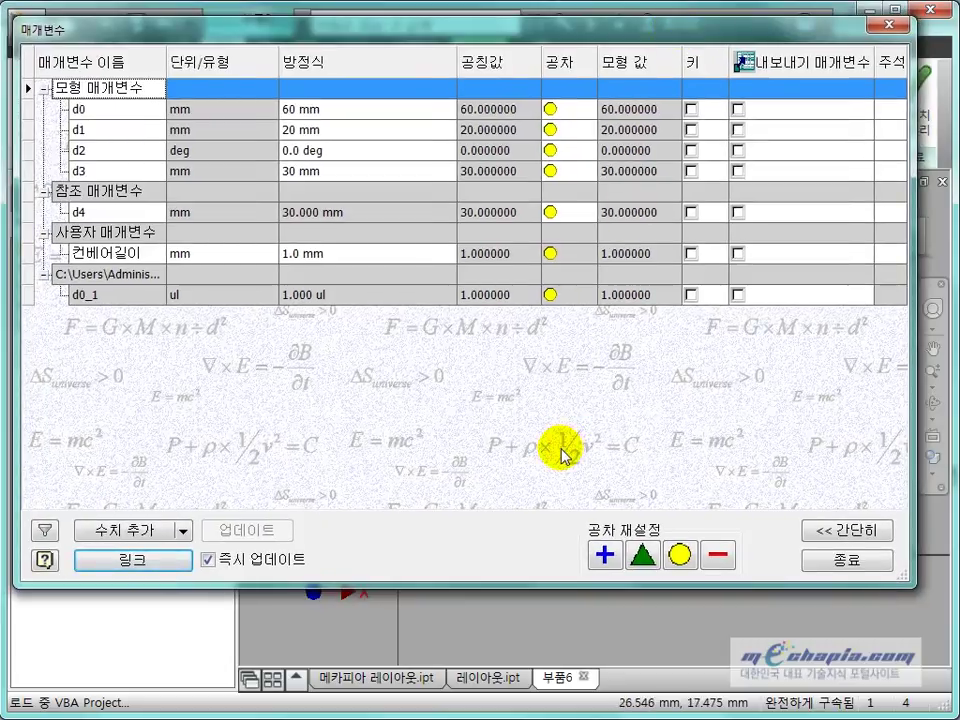